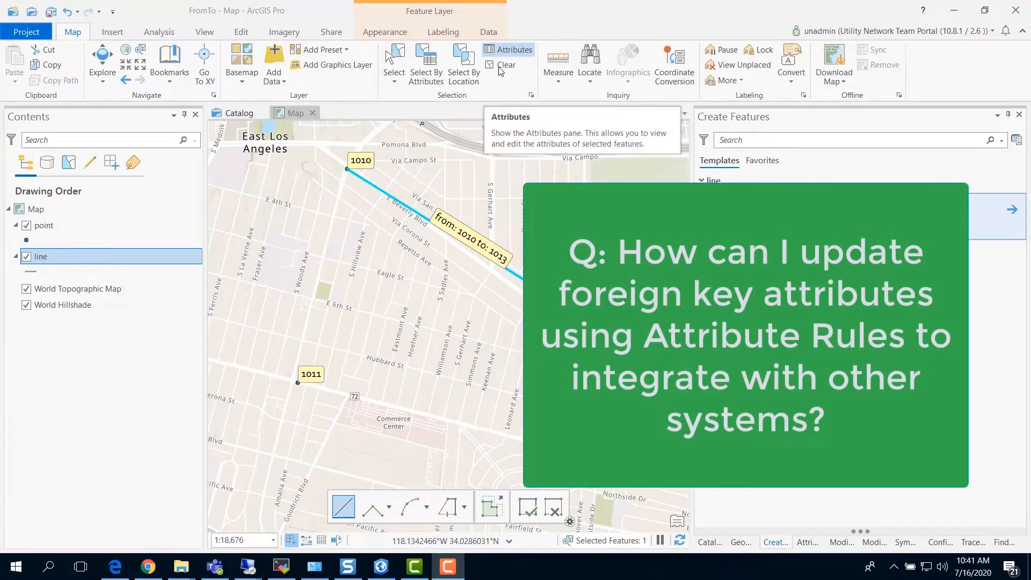
# Select the line between points 1010 and 1013 and examine its attributes.
pyautogui.click(394, 60)
pyautogui.click(441, 206)
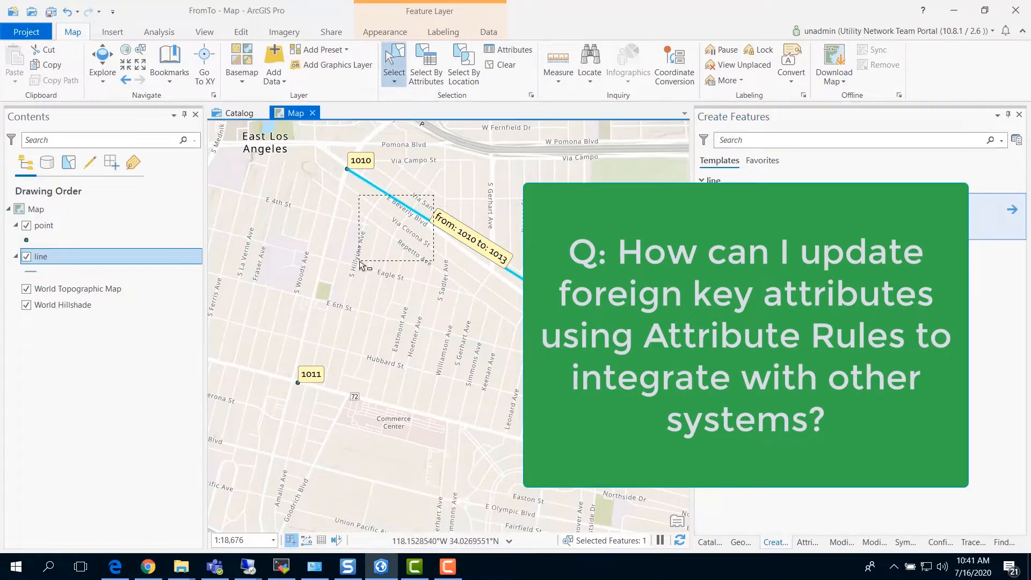
pyautogui.click(510, 54)
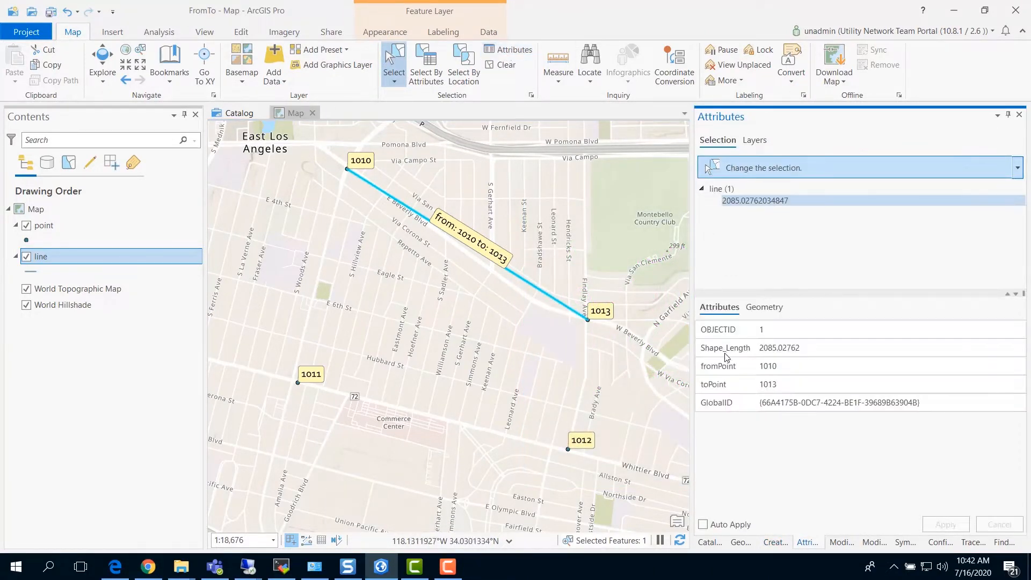
pyautogui.moveTo(727, 355)
# Draw line features from point 1010 to point 1011 and from point 1012 to point 1011, checking the first line's attributes.
pyautogui.click(245, 34)
pyautogui.click(302, 61)
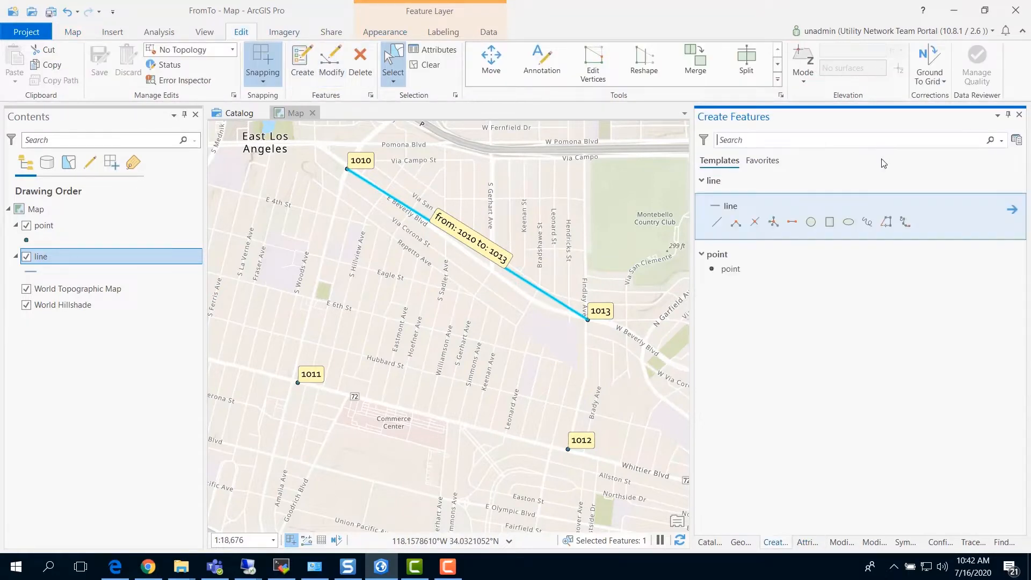
pyautogui.click(718, 224)
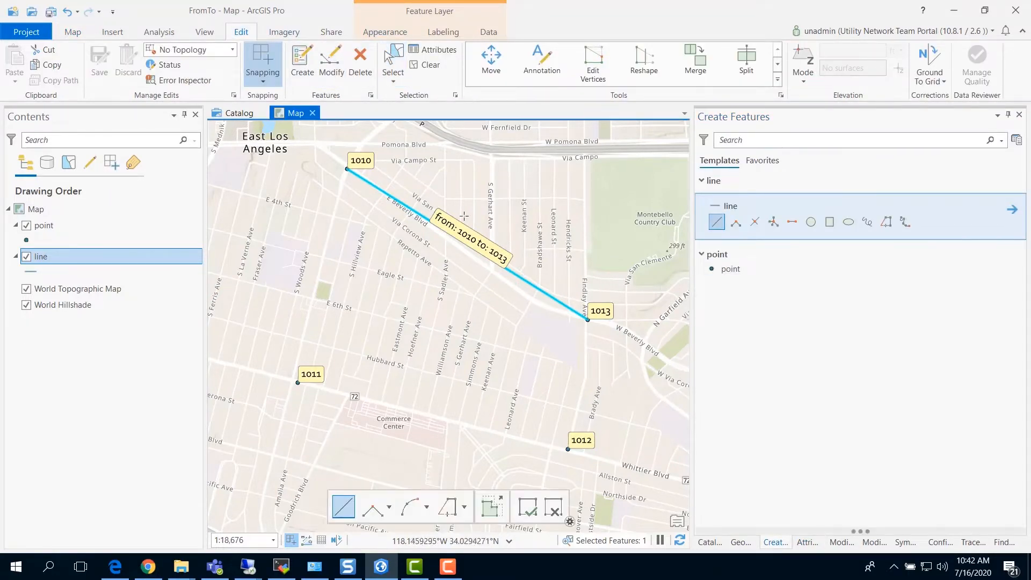
pyautogui.click(347, 169)
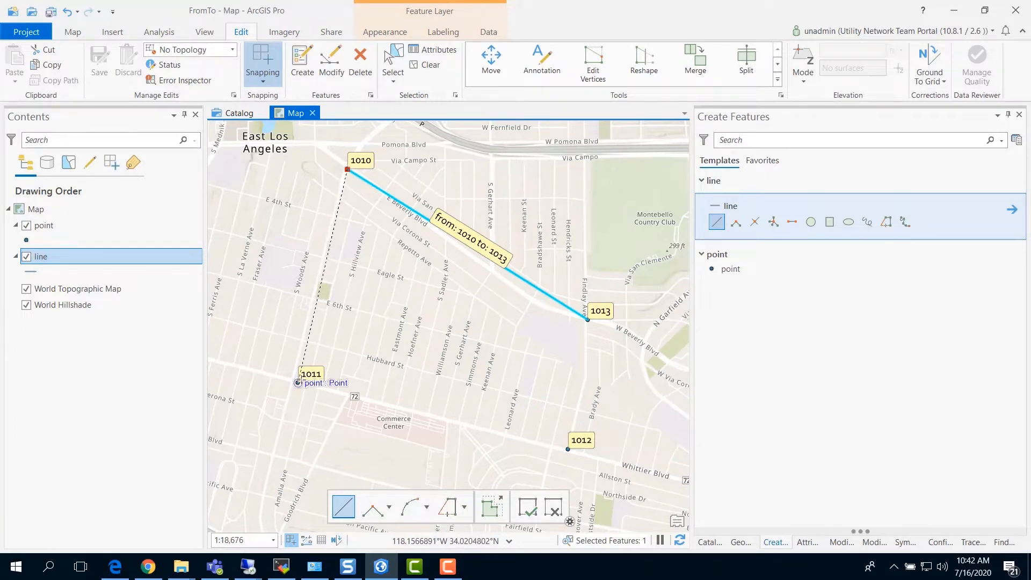
pyautogui.doubleClick(298, 383)
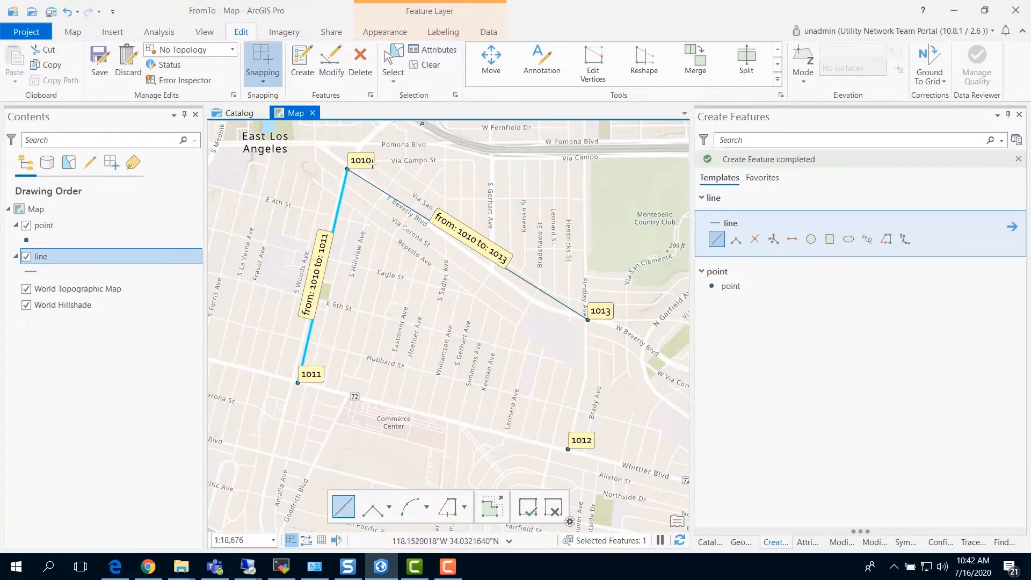
pyautogui.click(433, 49)
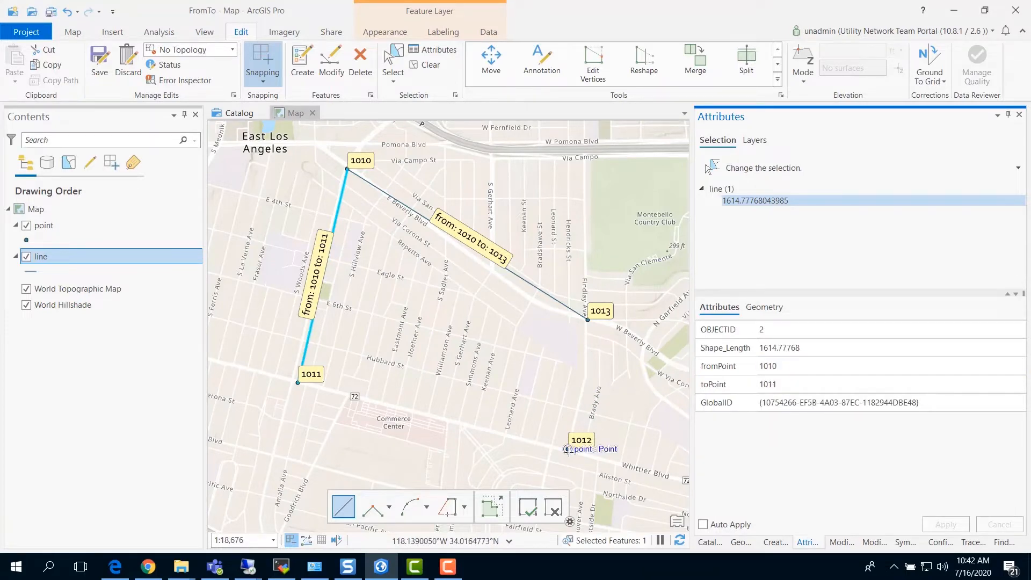
pyautogui.click(568, 450)
pyautogui.doubleClick(298, 383)
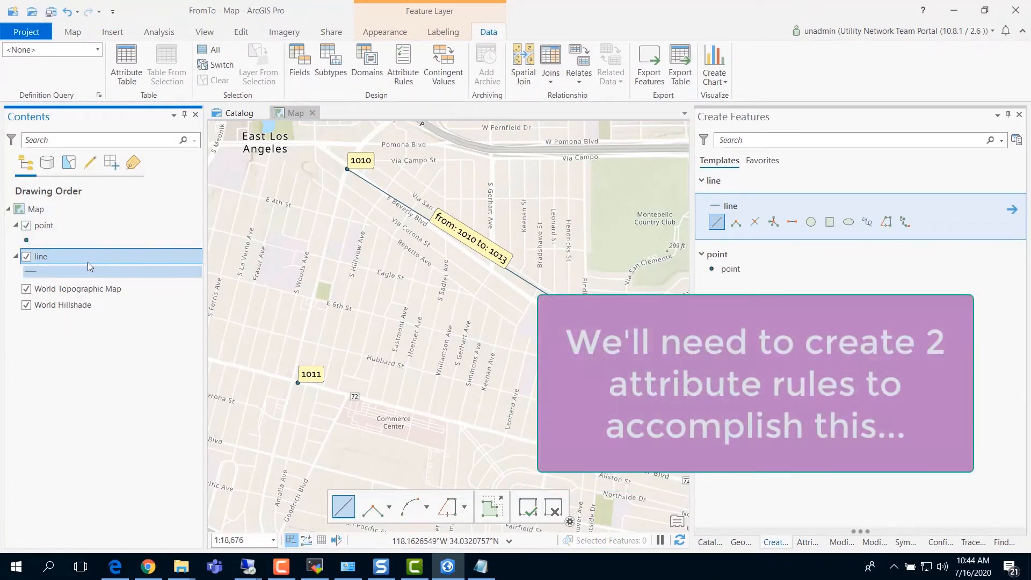
# Review the field definitions of the line layer, including fromPoint and toPoint.
pyautogui.click(300, 60)
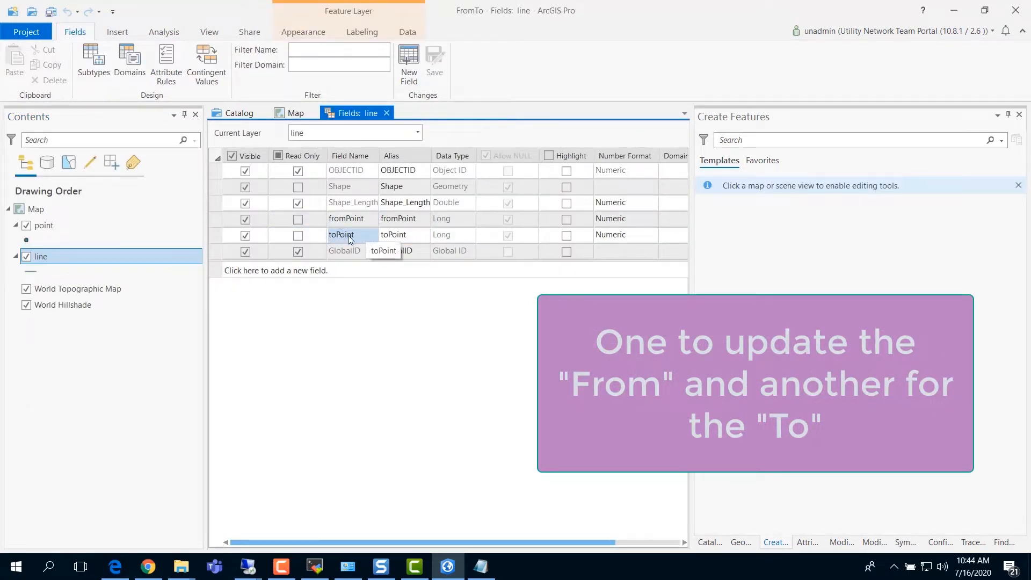
pyautogui.click(386, 113)
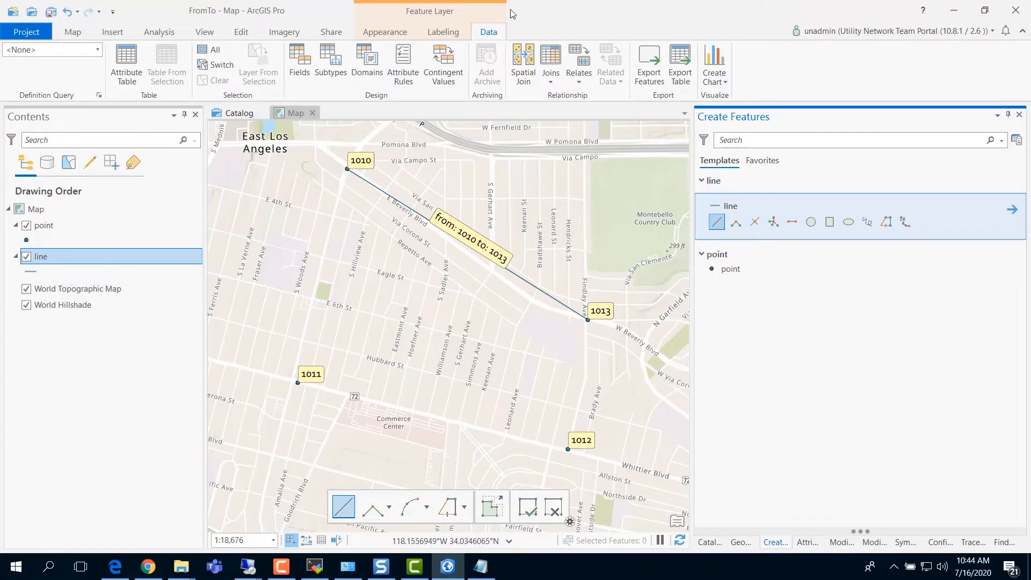
# Add a calculation attribute rule to the line layer, using "Calculate From Point" as both its name and description.
pyautogui.click(400, 60)
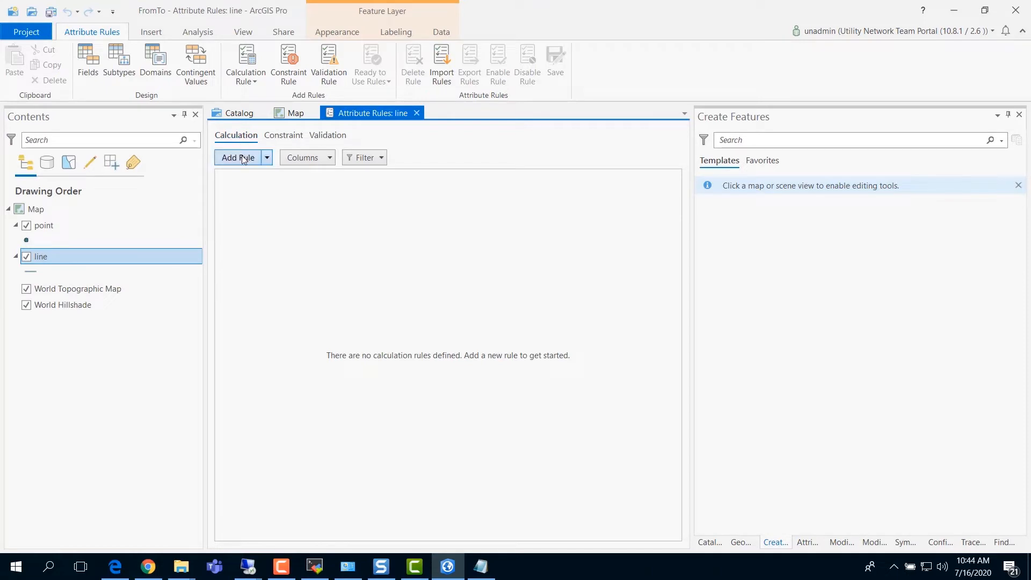
pyautogui.click(238, 157)
pyautogui.moveTo(565, 206); pyautogui.dragTo(384, 207)
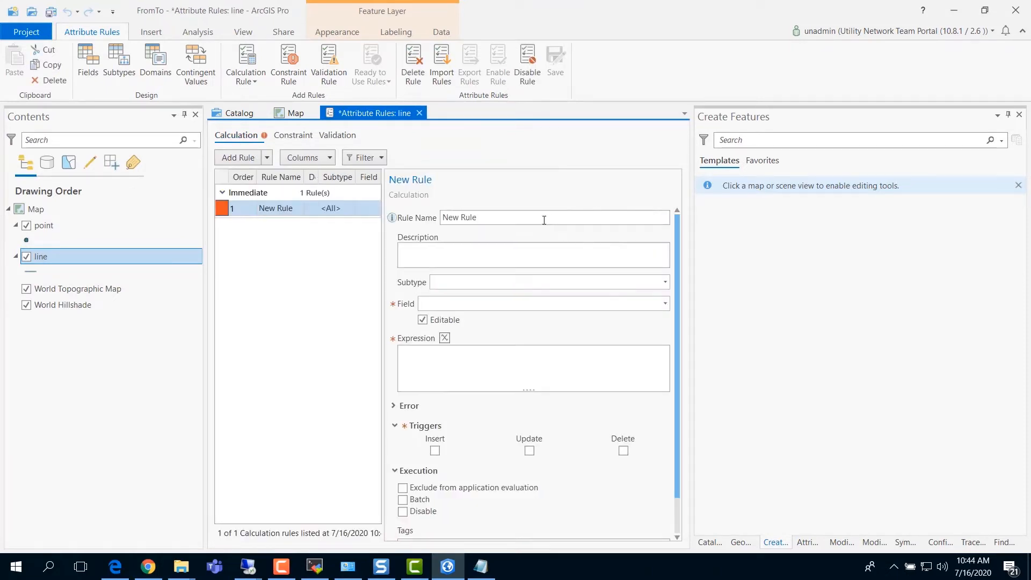
pyautogui.hotkey('ctrl', 'a')
pyautogui.write('Calculate')
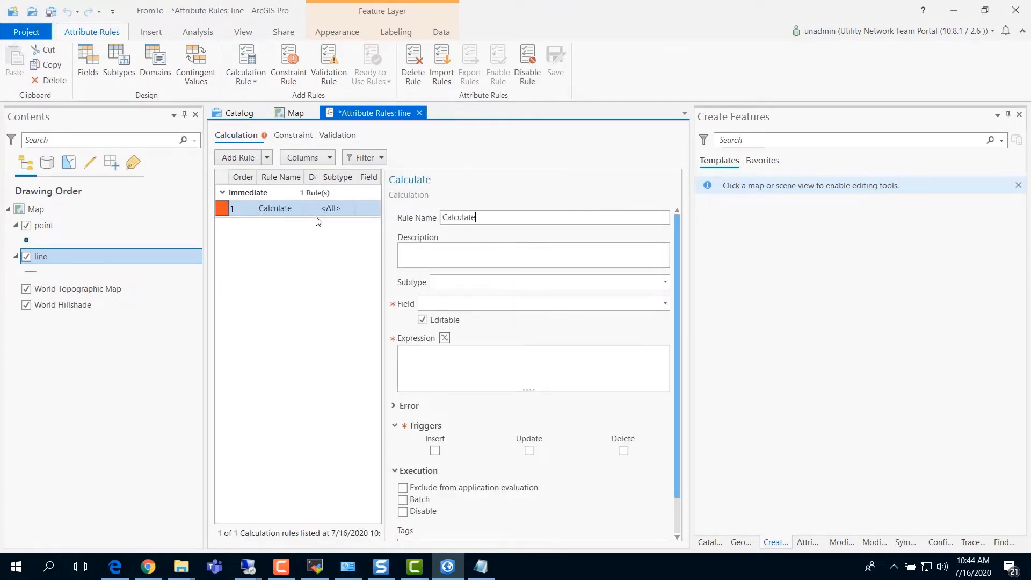
pyautogui.write(' From Point')
pyautogui.hotkey('ctrl', 'a')
pyautogui.hotkey('ctrl', 'c')
pyautogui.press('Tab')
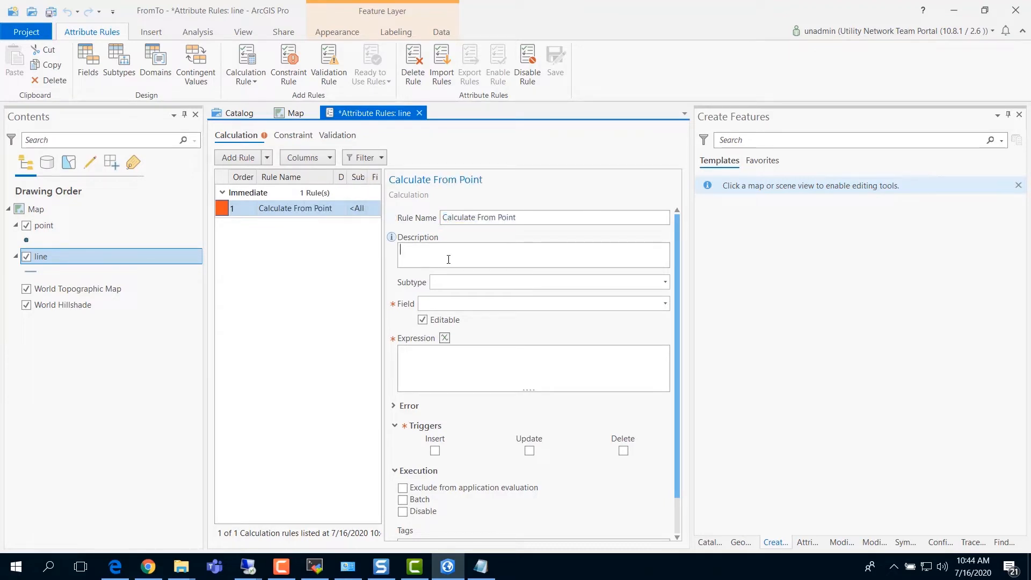
pyautogui.hotkey('ctrl', 'v')
# Apply the rule to all subtypes and the fromPoint field, with Insert and Update as triggers.
pyautogui.click(476, 286)
pyautogui.click(477, 296)
pyautogui.click(479, 302)
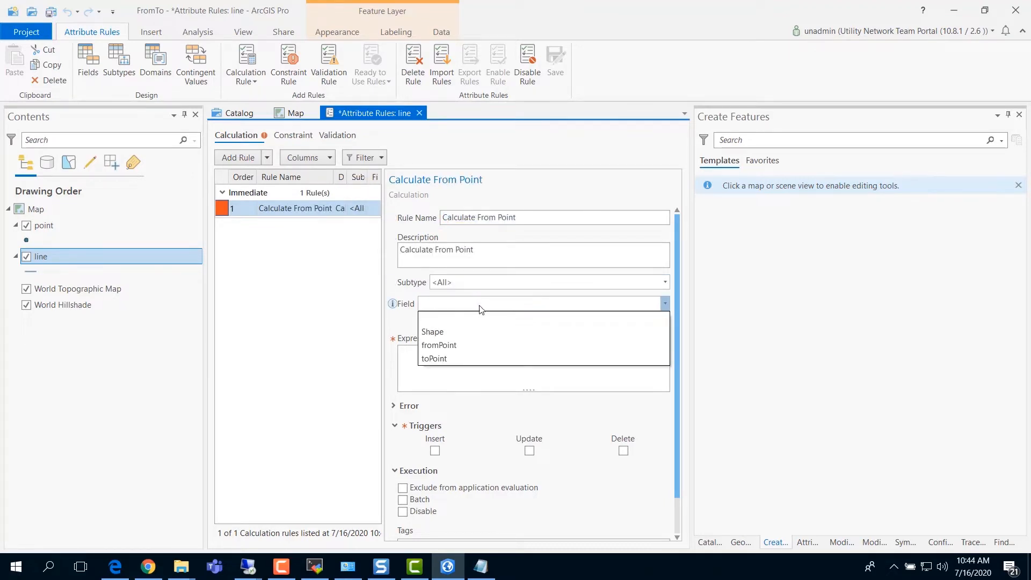
pyautogui.click(440, 347)
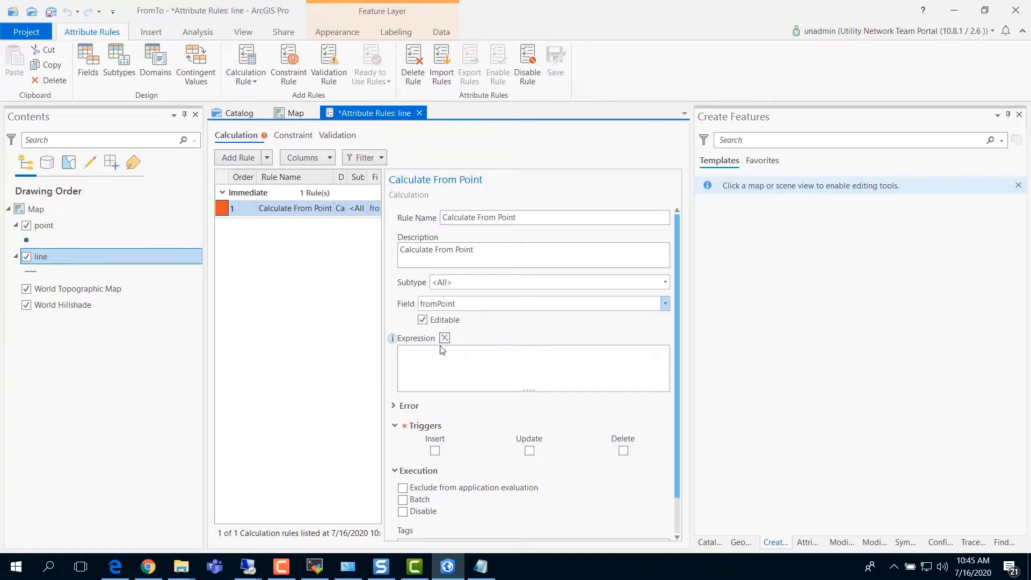
pyautogui.click(435, 452)
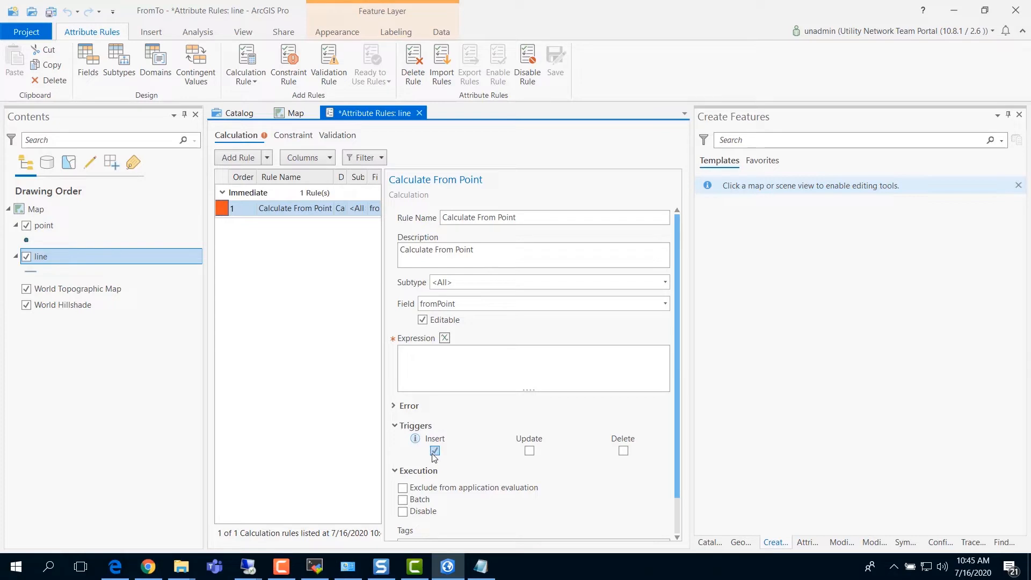
pyautogui.click(530, 451)
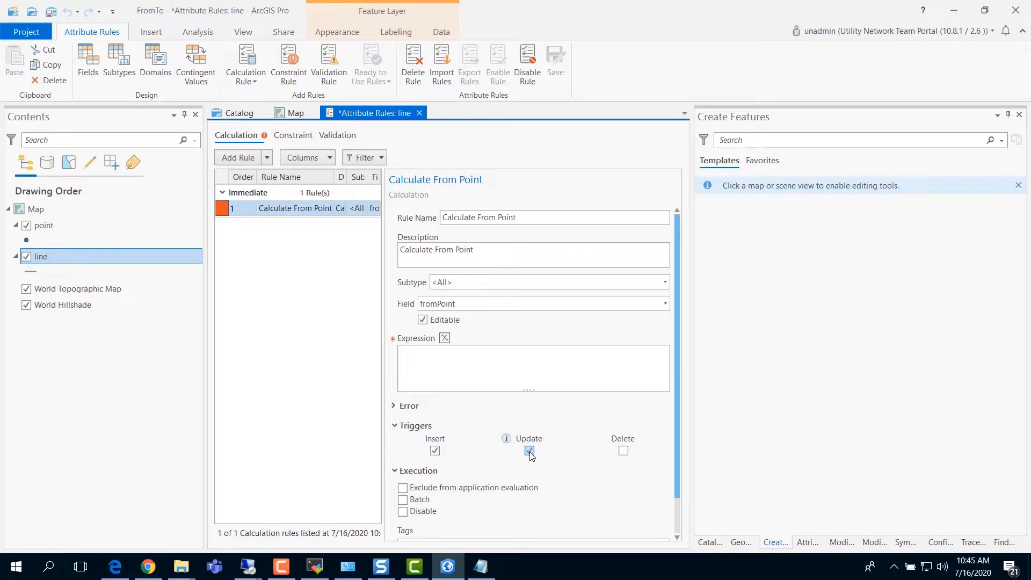
# Begin the rule's Arcade expression with var g = Geometry($feature); and var fromPointGeometry = g.paths[0][0]; in an enlarged Expression Builder.
pyautogui.click(444, 339)
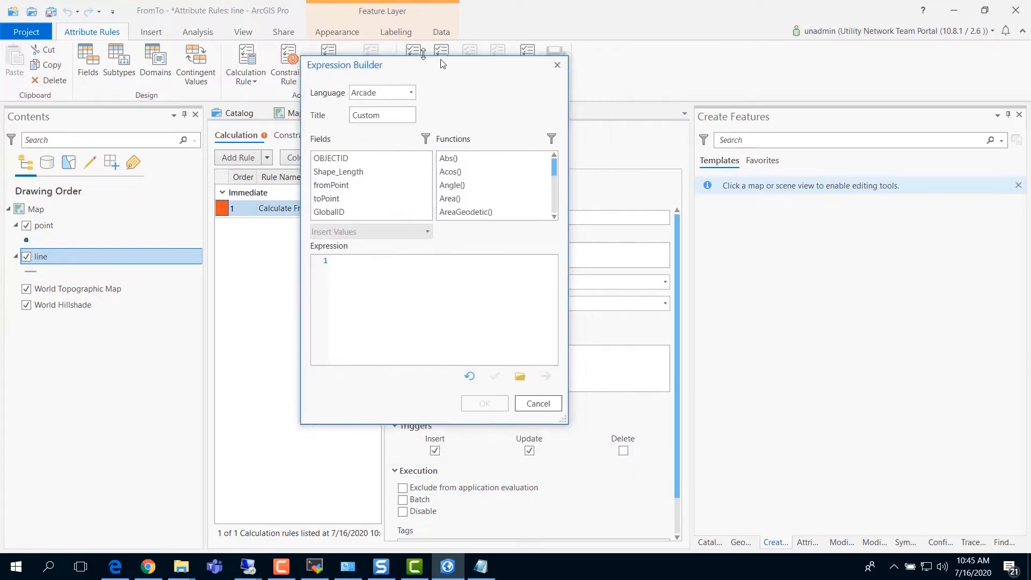
pyautogui.moveTo(440, 60); pyautogui.dragTo(434, 53)
pyautogui.moveTo(560, 417); pyautogui.dragTo(725, 482)
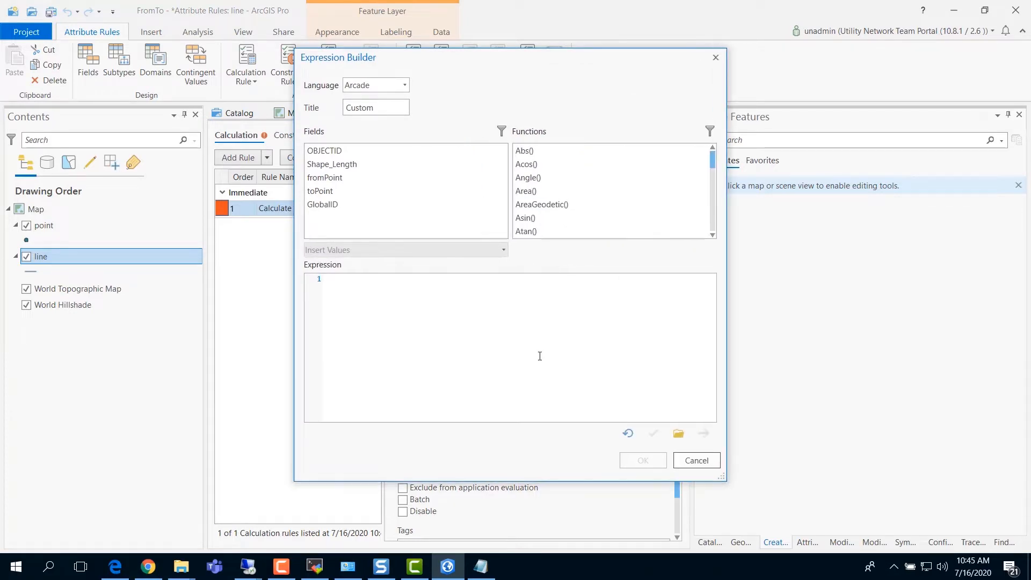
pyautogui.write('var g =')
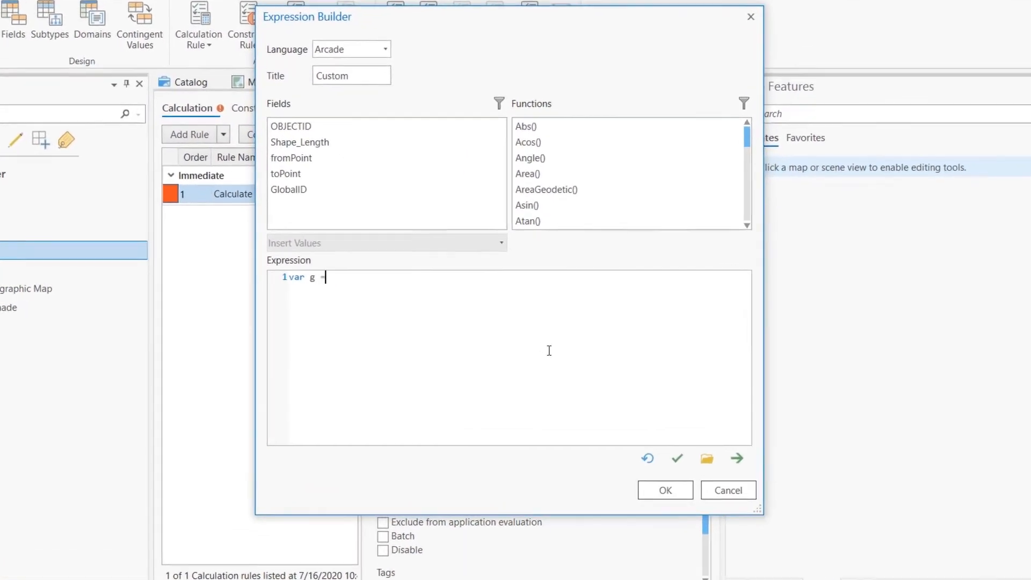
pyautogui.write(' Geometry($feature)')
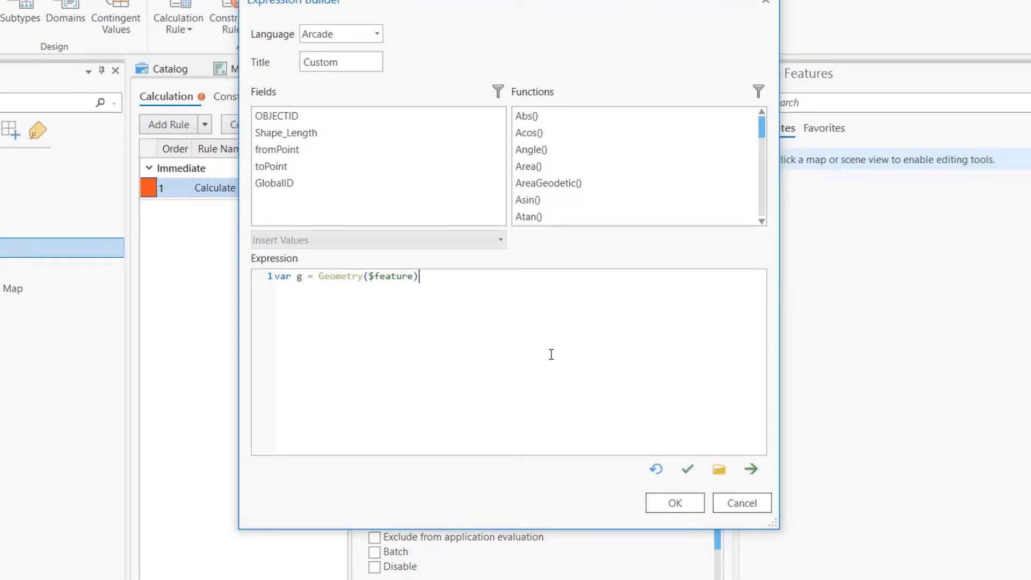
pyautogui.write(';')
pyautogui.press('Return')
pyautogui.press('Return')
pyautogui.write('var fromPointGeometry = ')
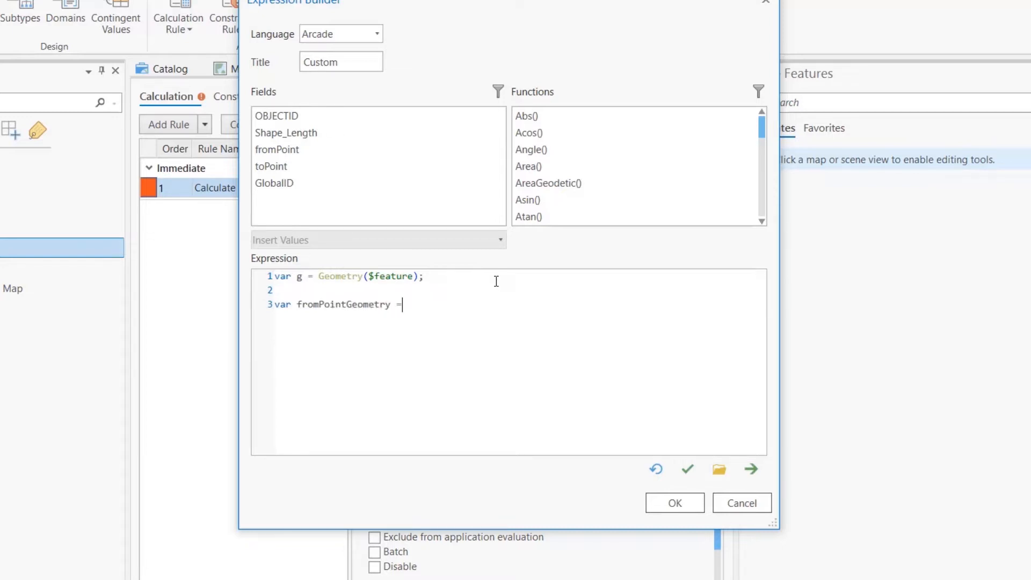
pyautogui.write('g.paths[0][0];')
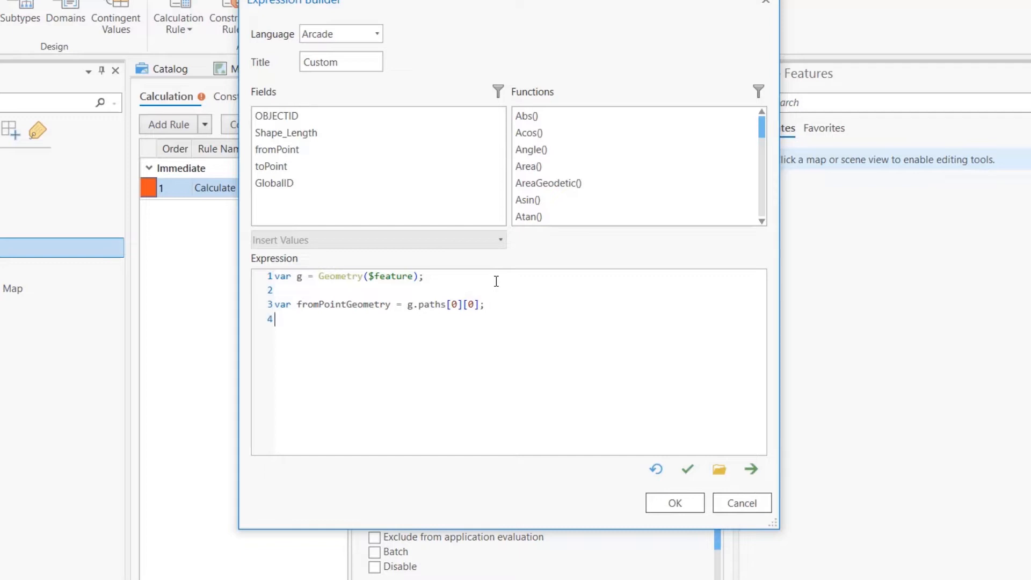
# Add the feature set declaration var fsPoint =FeatureSetByName($datastore, "point", ["id"], false); to the expression.
pyautogui.press('Return')
pyautogui.write('var fsPoint =FeatureSetByN')
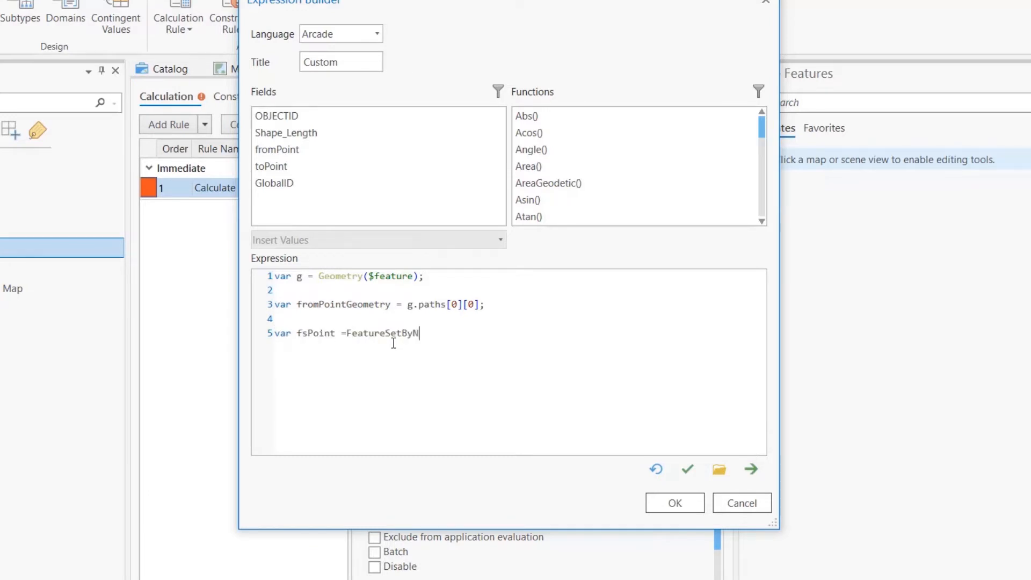
pyautogui.write('ame($datastore, "point",')
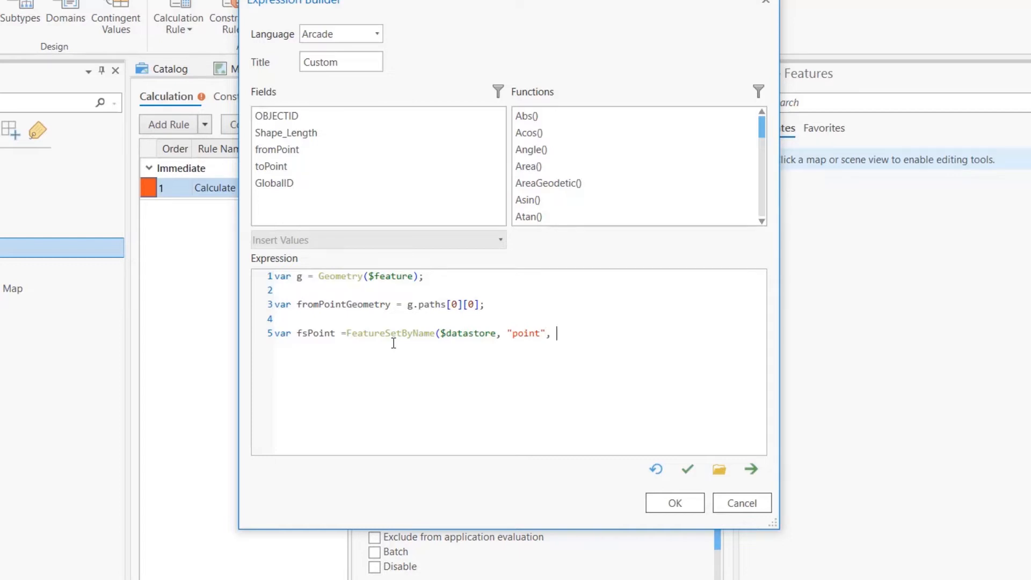
pyautogui.write(' "[')
pyautogui.press('BackSpace')
pyautogui.write('["id"], false);')
pyautogui.press('Return')
pyautogui.press('Return')
# Declare a fromPoint variable as First of an Intersects call, with fsPoint as the call's first argument.
pyautogui.write('var fromPoint')
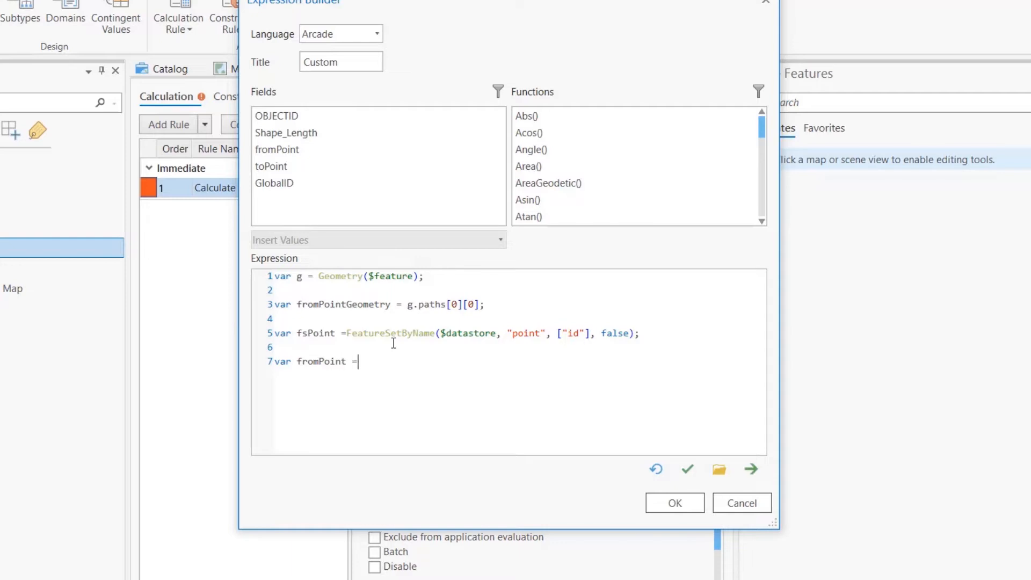
pyautogui.write(' = First')
pyautogui.write('Intersects(')
pyautogui.write(')')
pyautogui.press('Left')
pyautogui.press('Left')
pyautogui.press('Left')
pyautogui.write('fsPoint,')
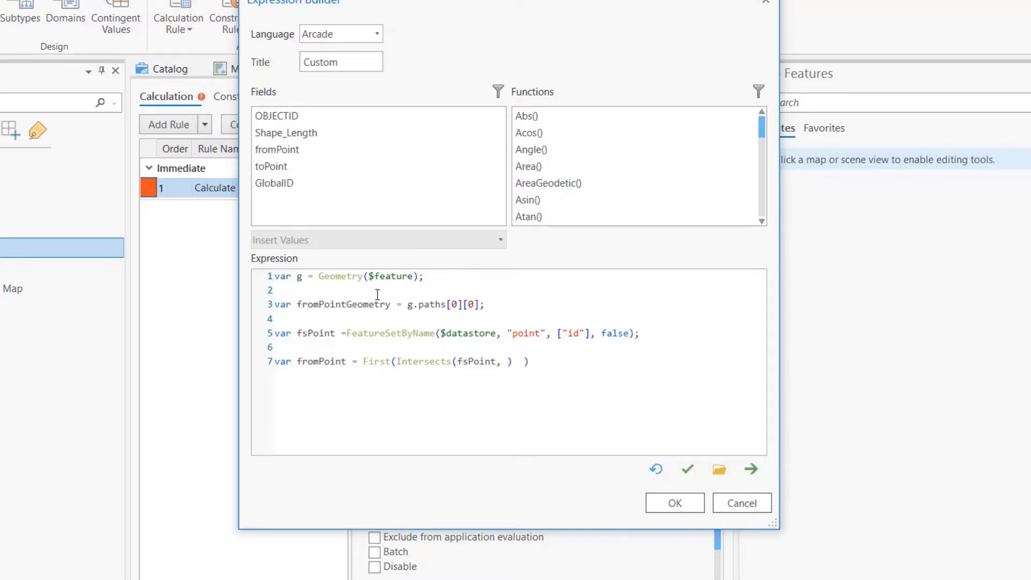
# Supply fromPointGeometry as the second argument of Intersects and leave blank lines below the statement.
pyautogui.doubleClick(361, 301)
pyautogui.hotkey('ctrl', 'c')
pyautogui.click(503, 361)
pyautogui.hotkey('ctrl', 'v')
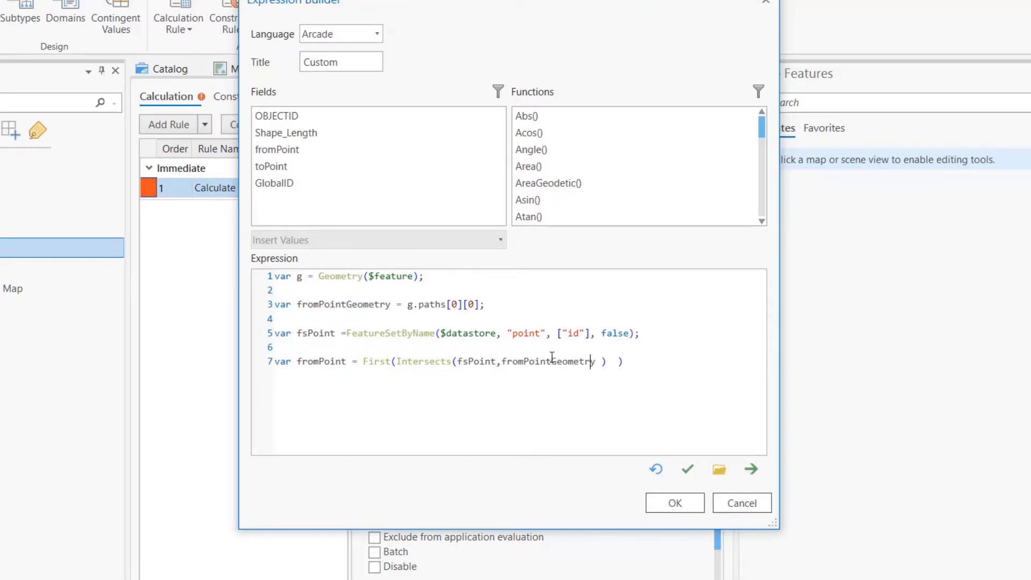
pyautogui.click(501, 361)
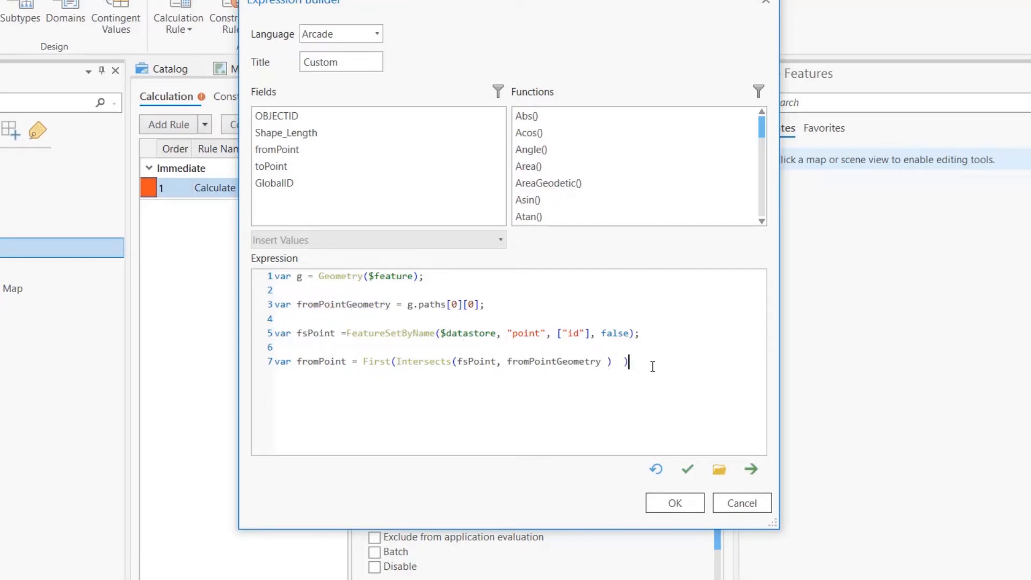
pyautogui.click(635, 357)
pyautogui.click(655, 366)
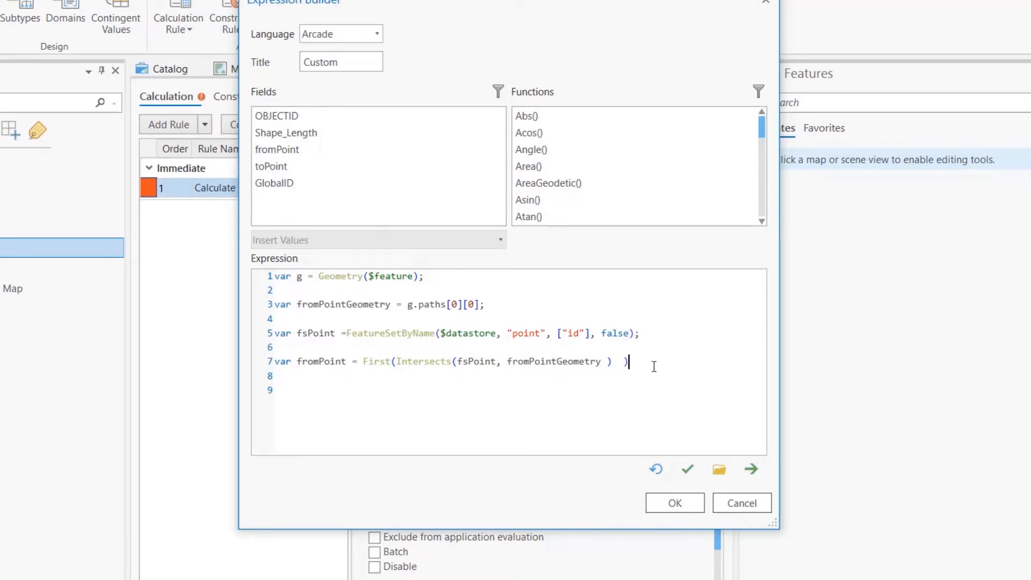
# Add the null check if (fromPoint == null) return -1; to the expression.
pyautogui.click(322, 361)
pyautogui.click(366, 389)
pyautogui.write('if (fromPoint == null) return -1;')
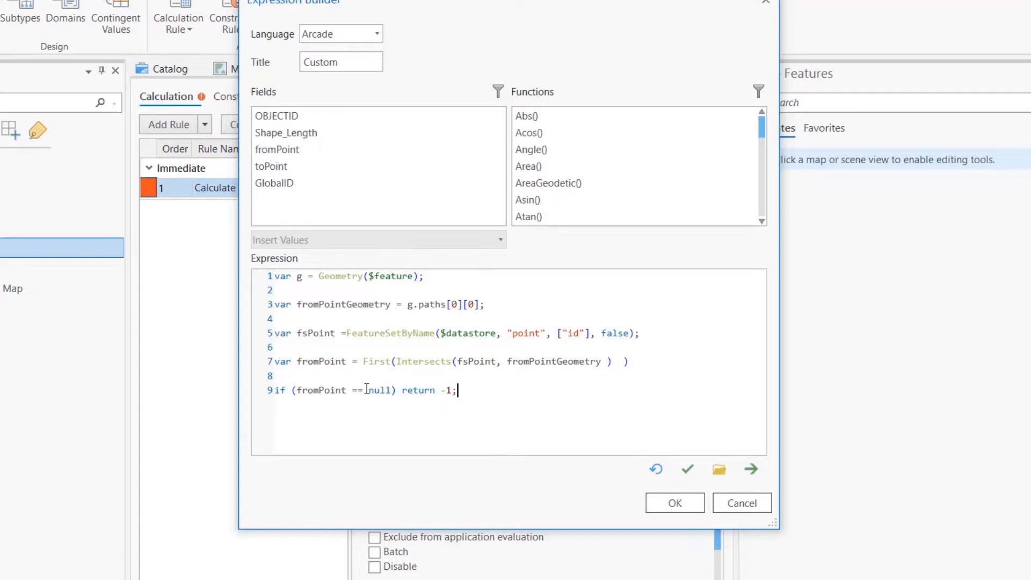
# End the expression with return fromPoint.id; and validate the whole expression.
pyautogui.press('Return')
pyautogui.press('Return')
pyautogui.press('Return')
pyautogui.write('r')
pyautogui.press('BackSpace')
pyautogui.write('return fromPoint.ID')
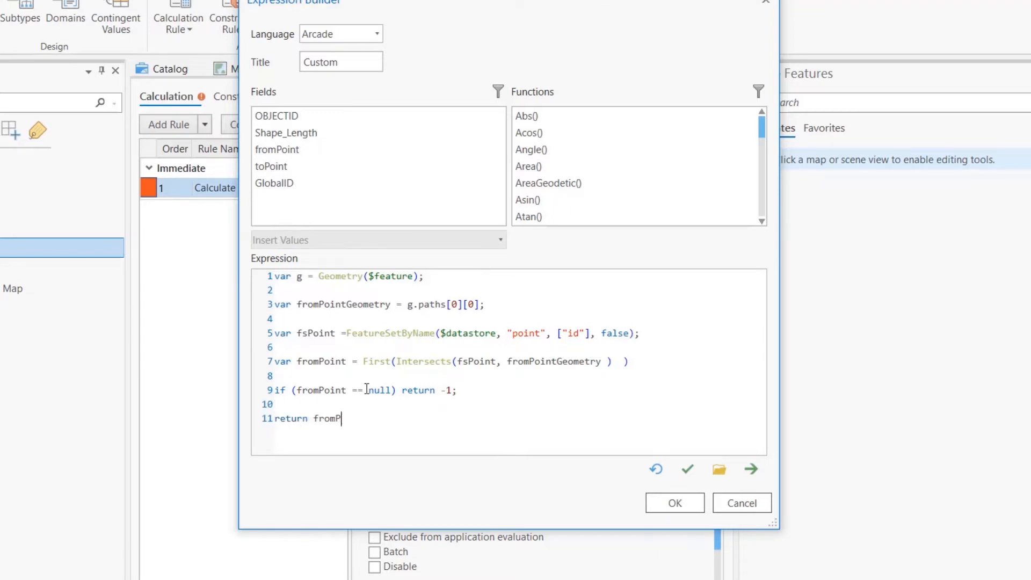
pyautogui.press('BackSpace')
pyautogui.write('id;')
pyautogui.click(687, 468)
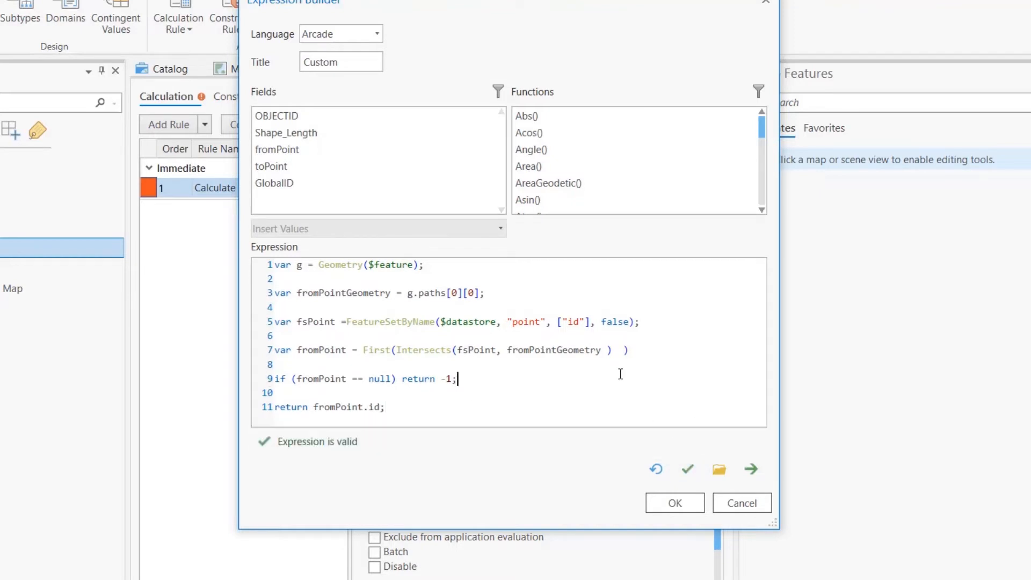
pyautogui.hotkey('ctrl', 'a')
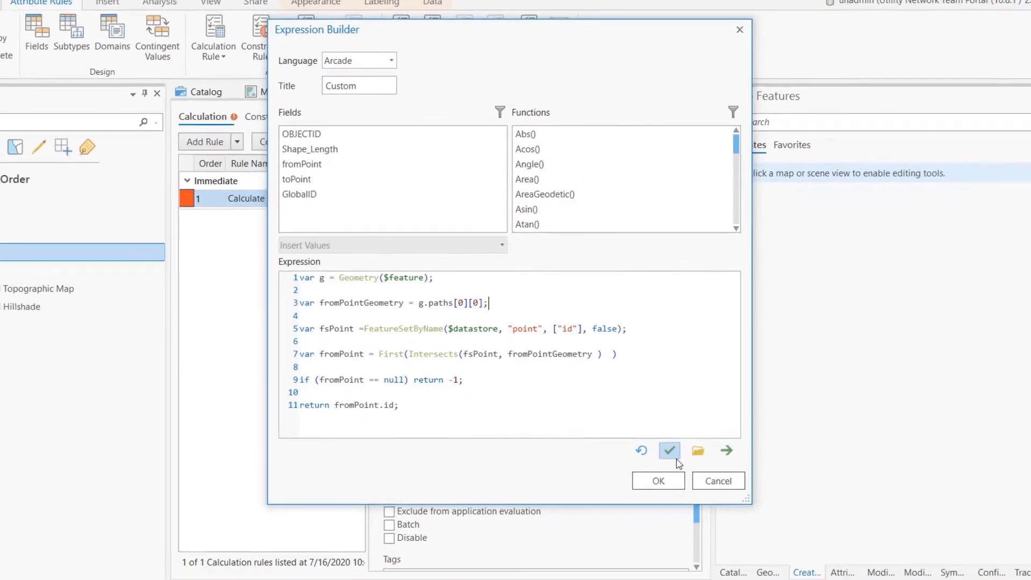
# Accept the From Point expression and add a second calculation rule named and described as Calculate To Point.
pyautogui.click(675, 502)
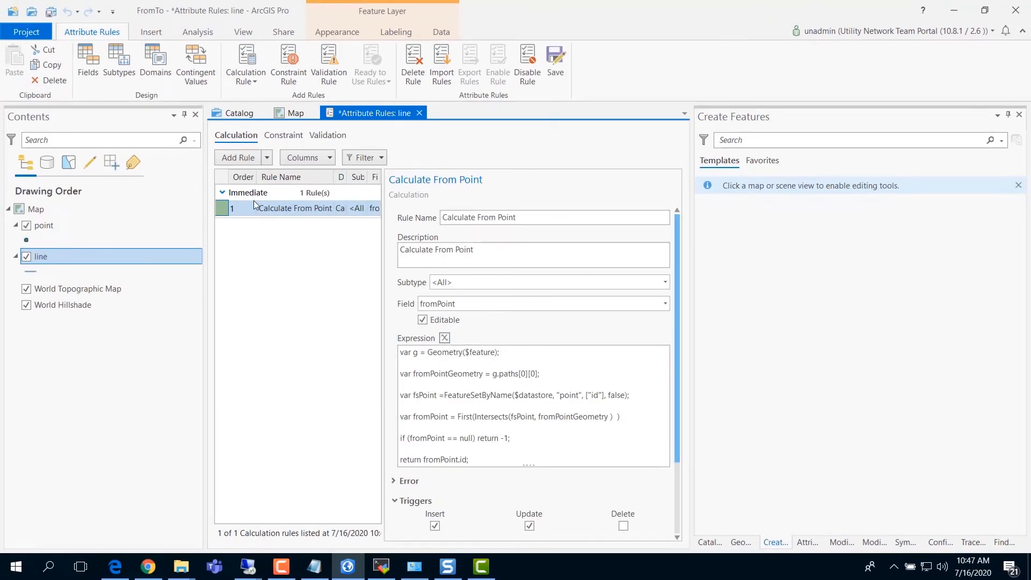
pyautogui.click(238, 157)
pyautogui.click(513, 219)
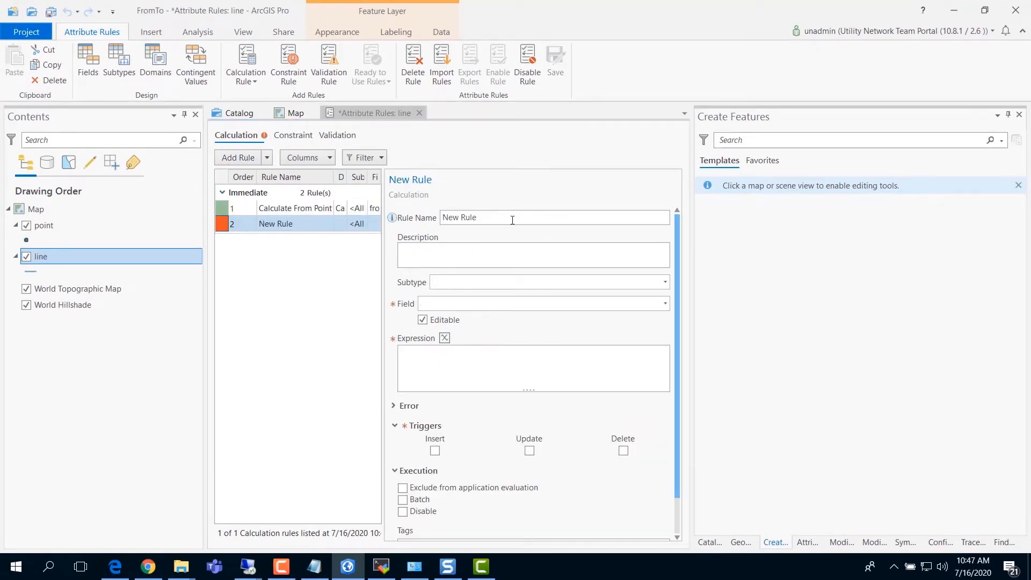
pyautogui.click(512, 218)
pyautogui.write('Calculate ')
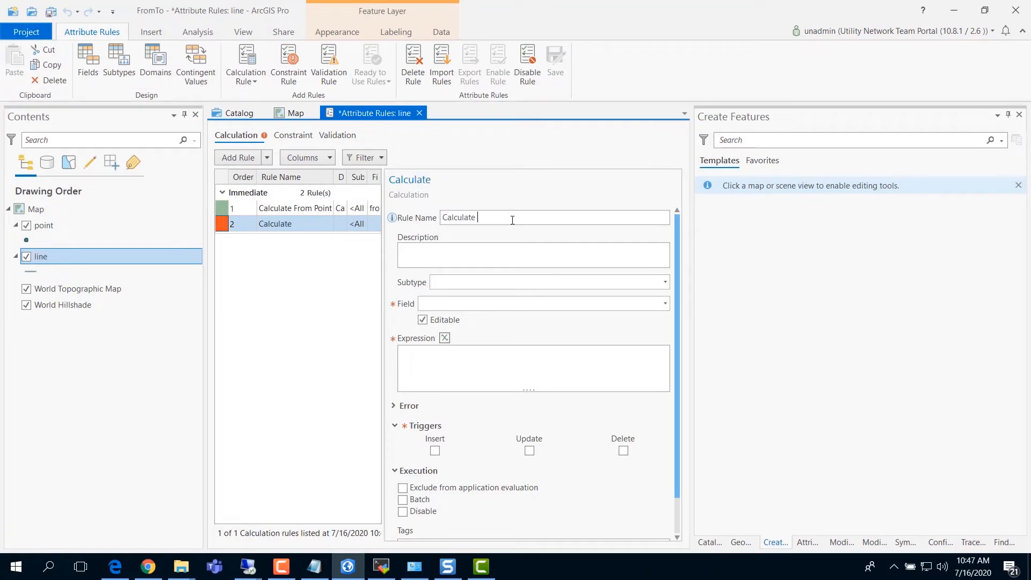
pyautogui.write('To Point')
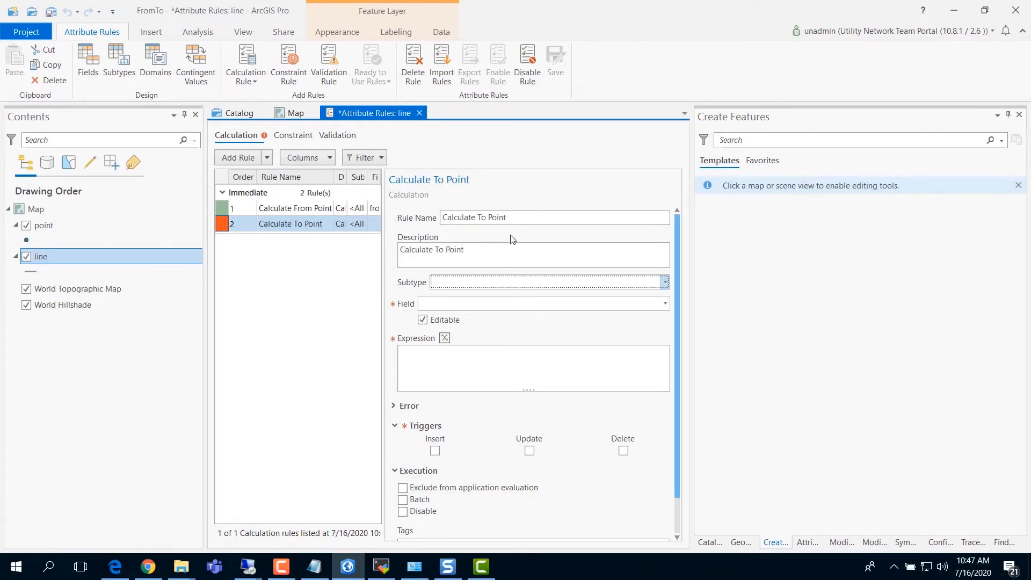
# Set the Calculate To Point rule's subtype to <All> and its field to toPoint.
pyautogui.click(494, 283)
pyautogui.click(490, 297)
pyautogui.click(490, 301)
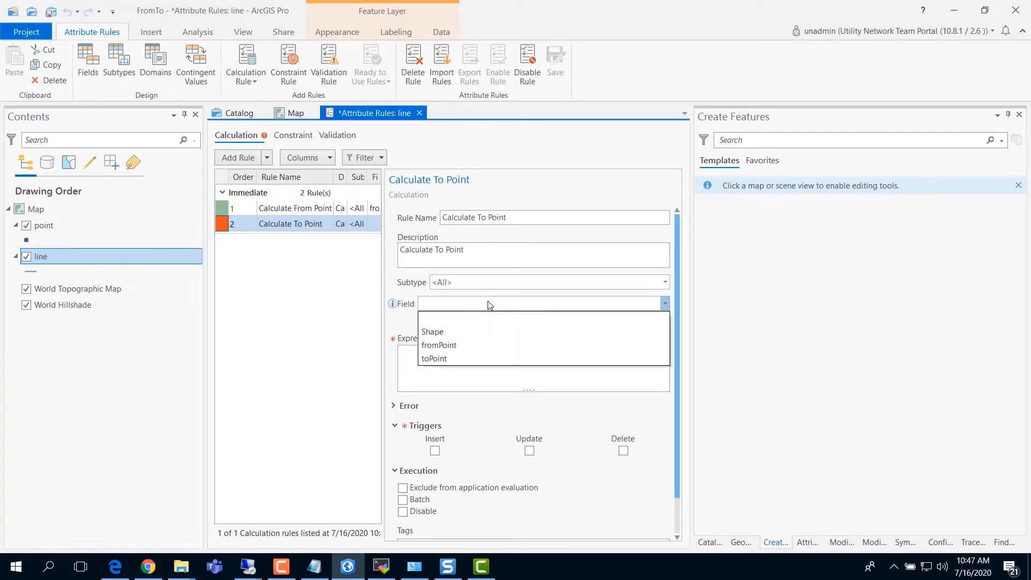
pyautogui.click(483, 355)
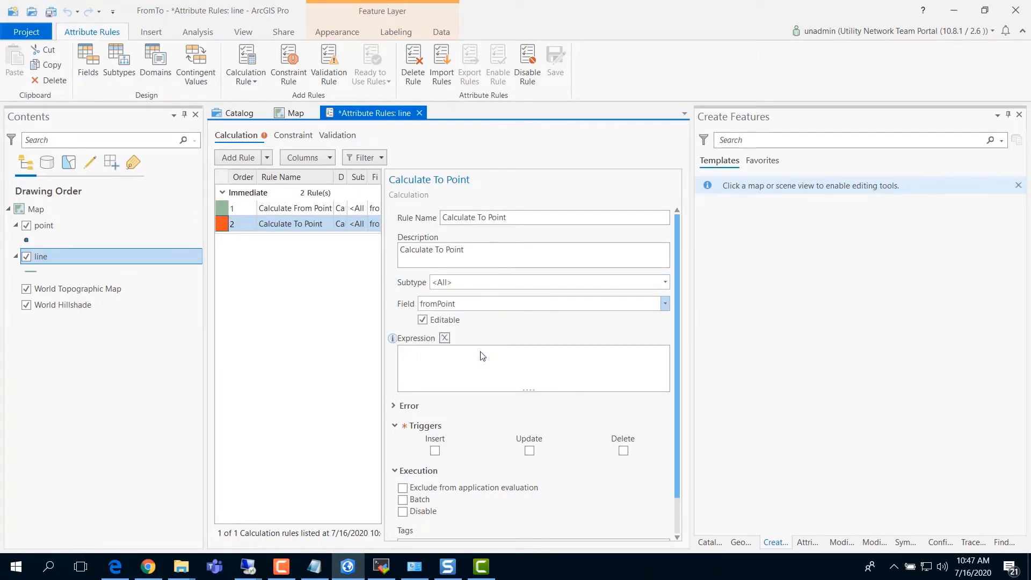
pyautogui.click(473, 304)
pyautogui.click(454, 359)
# Enable the Insert and Update triggers for the Calculate To Point rule.
pyautogui.click(435, 451)
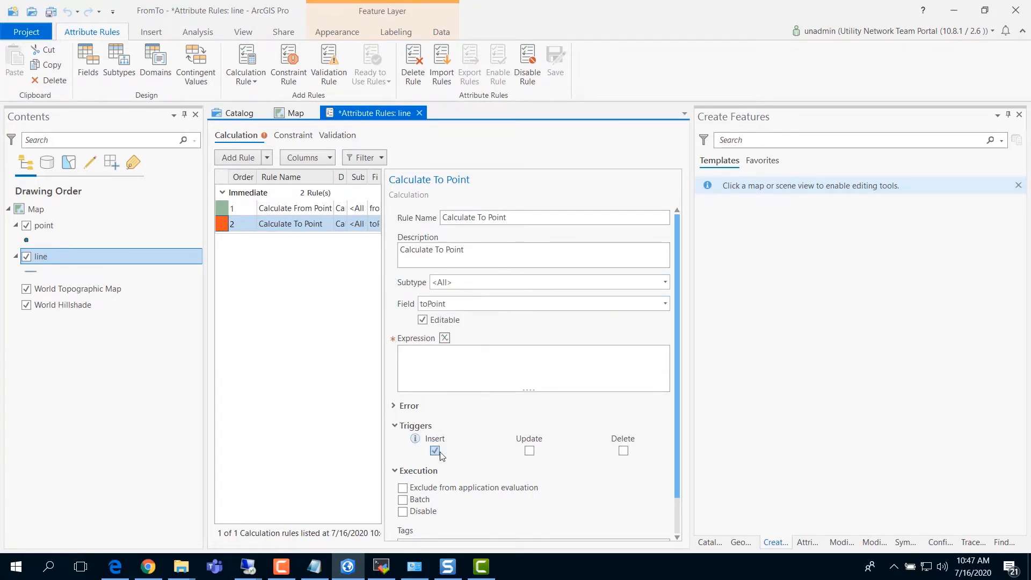
pyautogui.click(529, 451)
pyautogui.moveTo(684, 428); pyautogui.dragTo(682, 486)
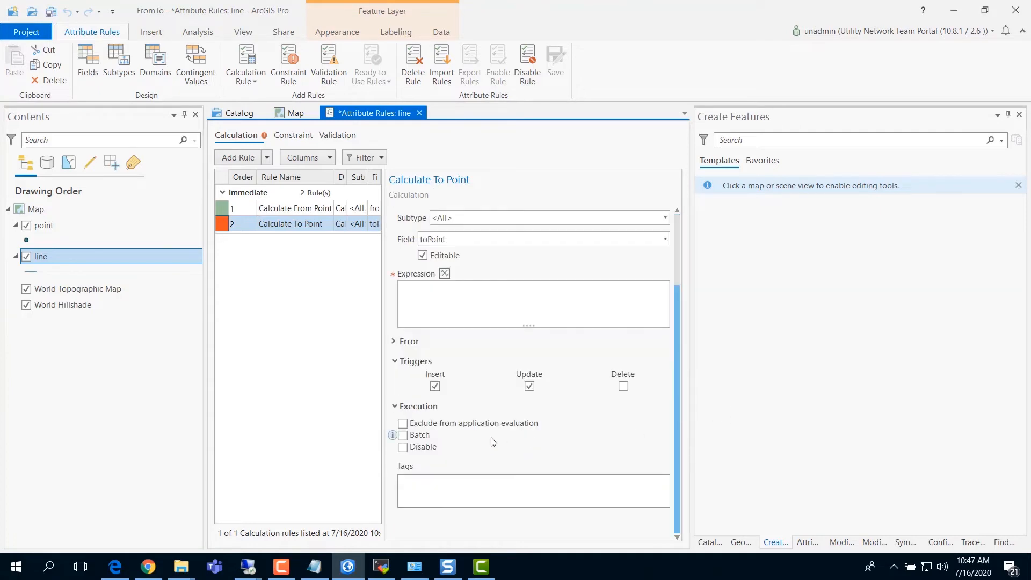
# Paste the copied From Point code into the Calculate To Point rule's expression and enlarge the builder to show all of it.
pyautogui.click(445, 274)
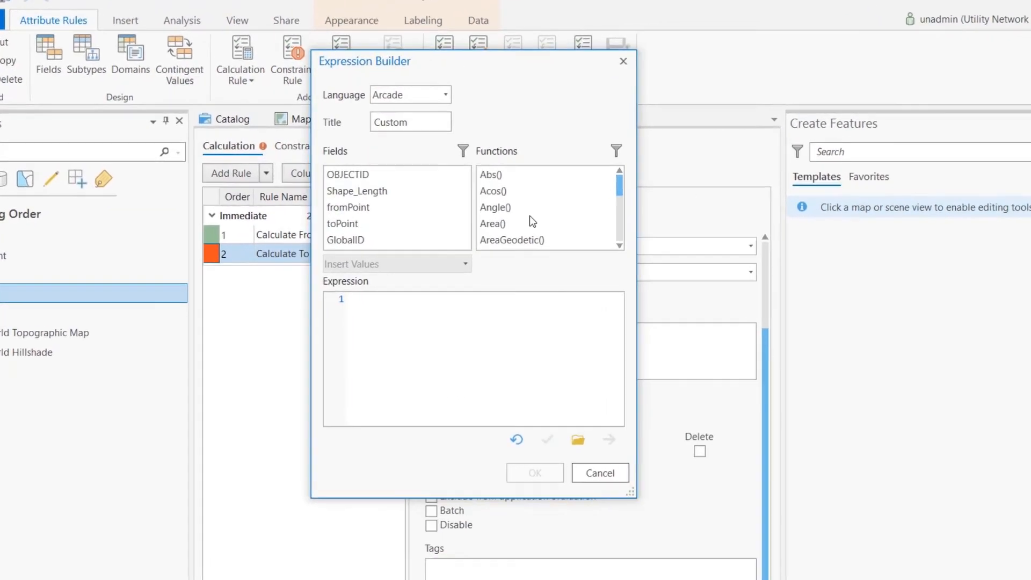
pyautogui.click(524, 330)
pyautogui.hotkey('ctrl', 'v')
pyautogui.moveTo(654, 517); pyautogui.dragTo(841, 579)
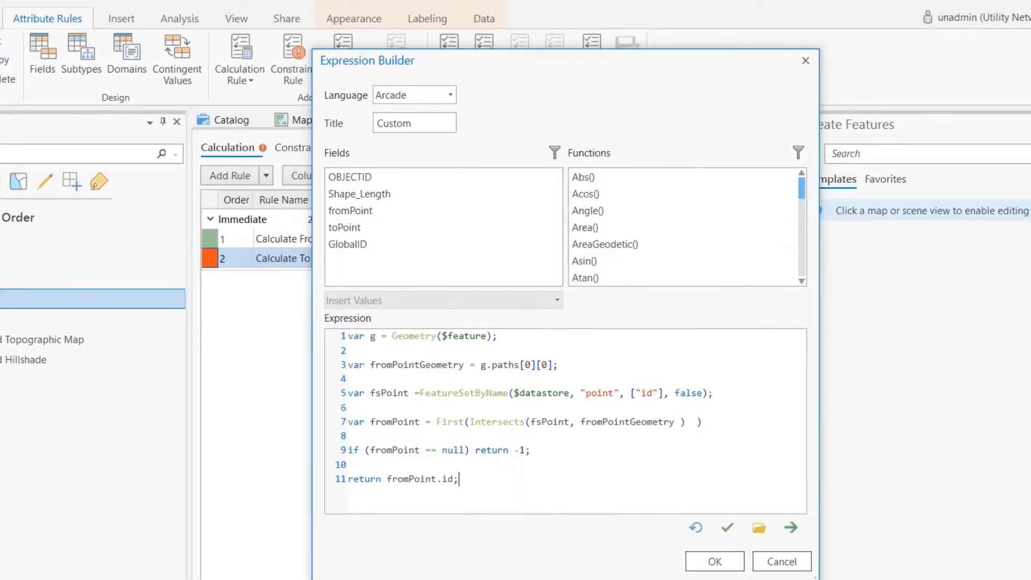
pyautogui.click(617, 465)
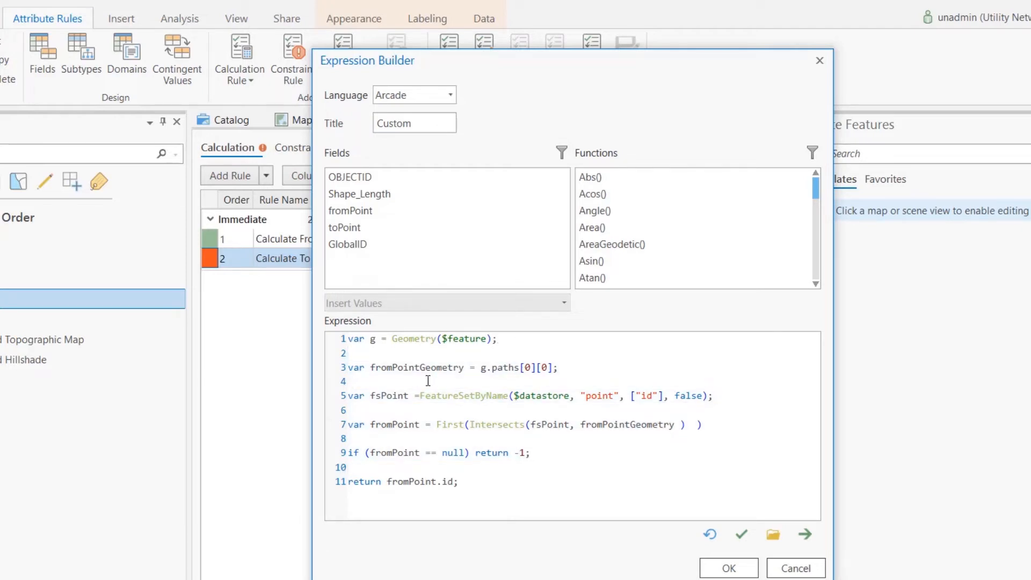
# Rename the geometry variable declared on line 3 to toPointGeometry.
pyautogui.click(393, 367)
pyautogui.press('BackSpace')
pyautogui.press('BackSpace')
pyautogui.press('BackSpace')
pyautogui.press('BackSpace')
pyautogui.write('to')
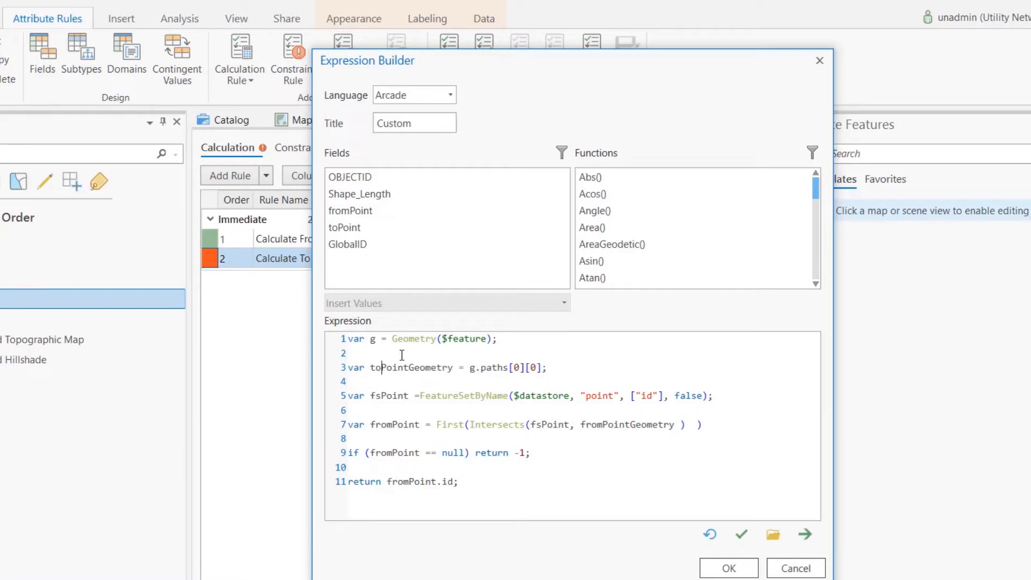
# Replace fromPointGeometry in the Intersects call with a copy of the name toPointGeometry.
pyautogui.doubleClick(409, 368)
pyautogui.hotkey('ctrl', 'c')
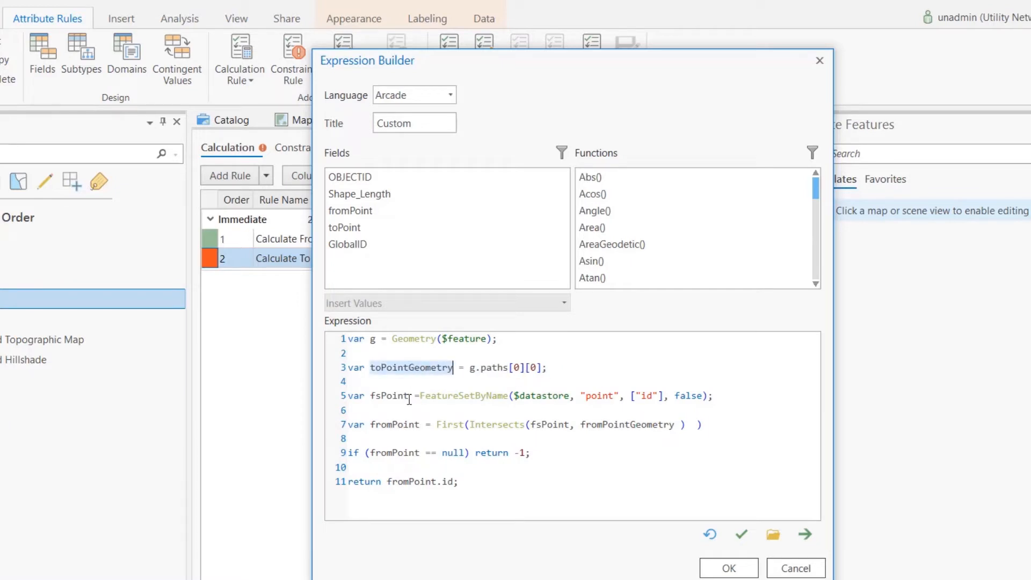
pyautogui.click(593, 409)
pyautogui.doubleClick(622, 425)
pyautogui.hotkey('ctrl', 'v')
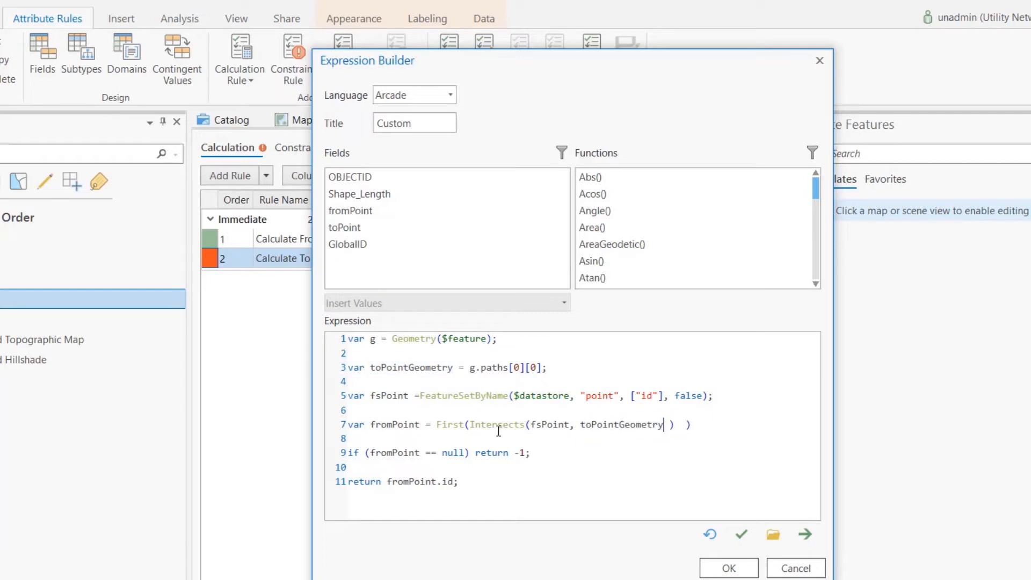
# Rename the variable that holds the First(Intersects()) result to toPoint.
pyautogui.moveTo(393, 428); pyautogui.dragTo(358, 426)
pyautogui.press('BackSpace')
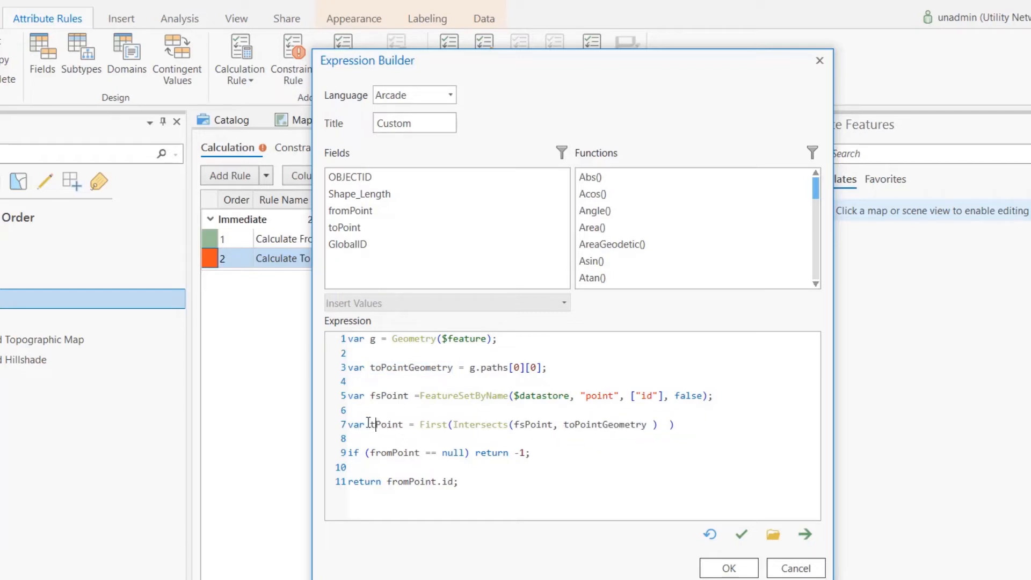
pyautogui.write('to')
# Try to change fromPoint to toPoint in the null check and the return statement, and validate the expression.
pyautogui.moveTo(370, 453); pyautogui.dragTo(393, 454)
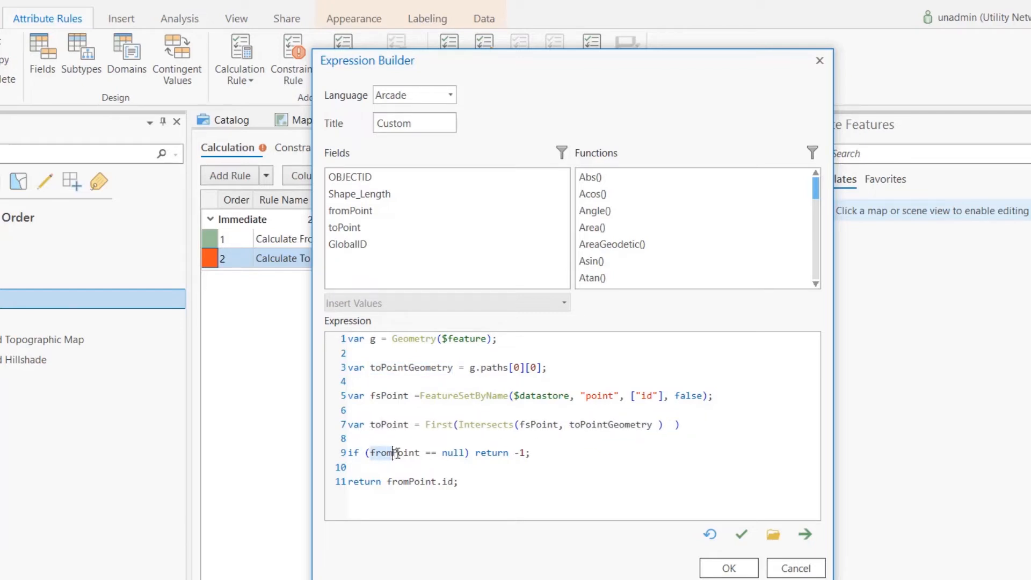
pyautogui.write('ti')
pyautogui.press('BackSpace')
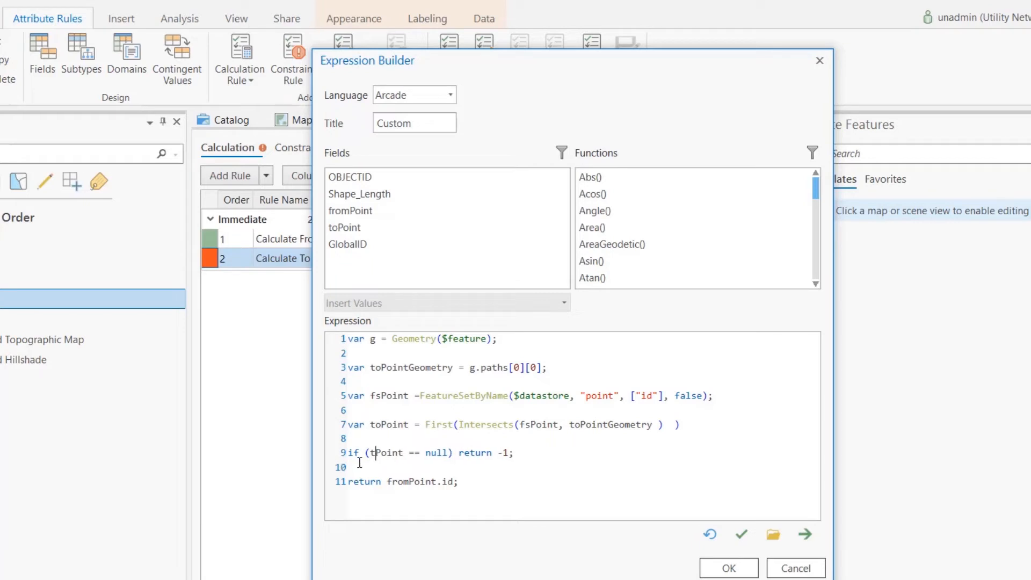
pyautogui.moveTo(388, 481); pyautogui.dragTo(409, 484)
pyautogui.write('to')
pyautogui.click(741, 534)
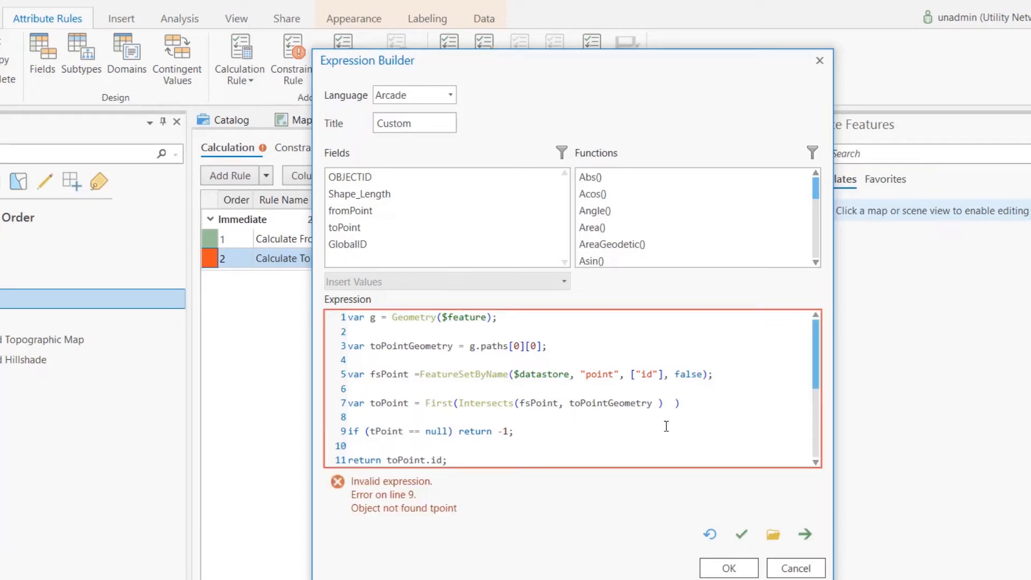
# Correct the variable in the null check to toPoint, validate the expression again and accept it.
pyautogui.click(648, 420)
pyautogui.moveTo(833, 579); pyautogui.dragTo(895, 579)
pyautogui.click(377, 450)
pyautogui.write('o')
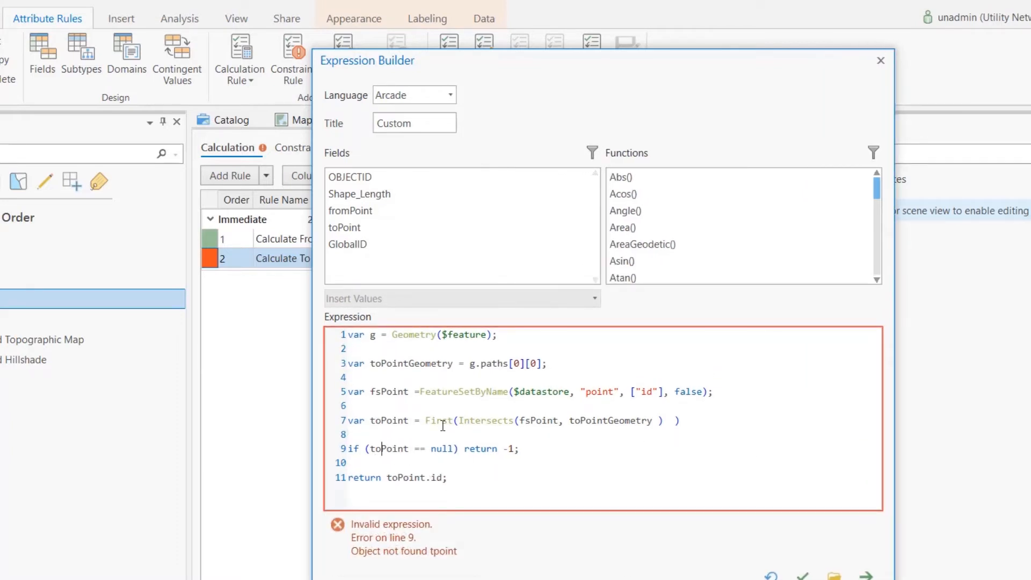
pyautogui.click(802, 576)
pyautogui.click(806, 579)
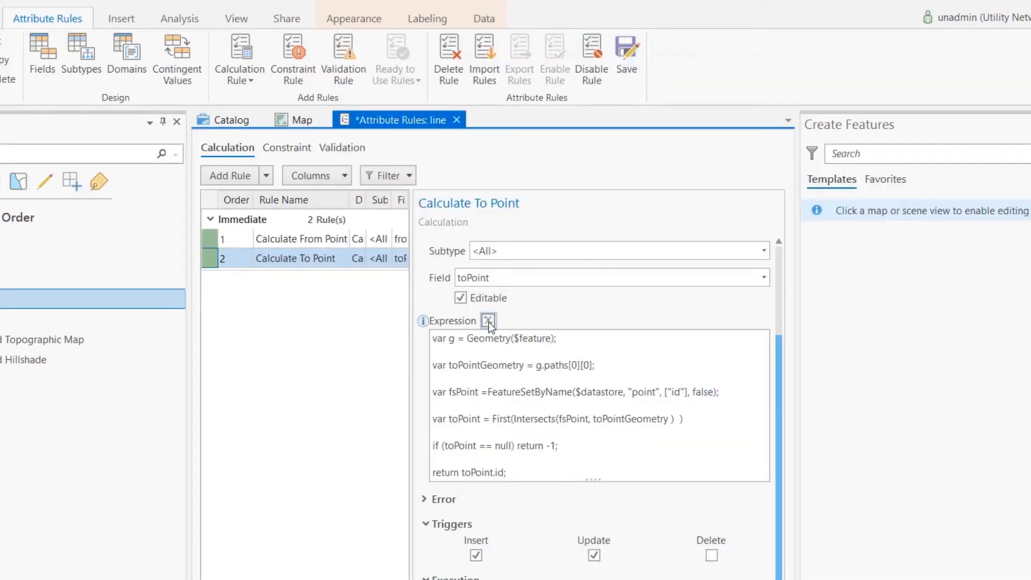
# Reopen the Calculate To Point expression, set both g.paths indexes to -1 and validate it.
pyautogui.moveTo(623, 111); pyautogui.dragTo(460, 81)
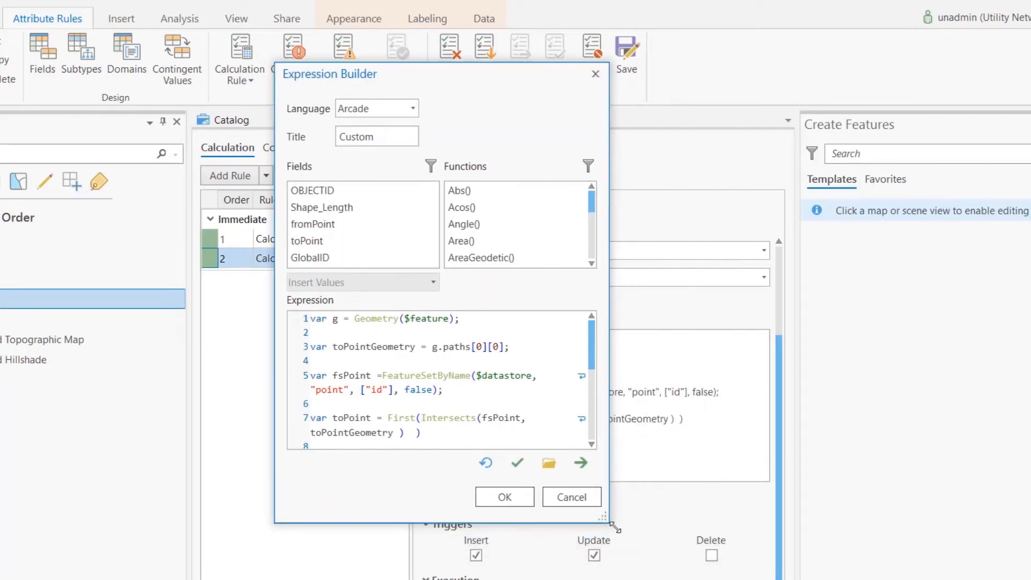
pyautogui.moveTo(697, 557); pyautogui.dragTo(798, 579)
pyautogui.click(481, 375)
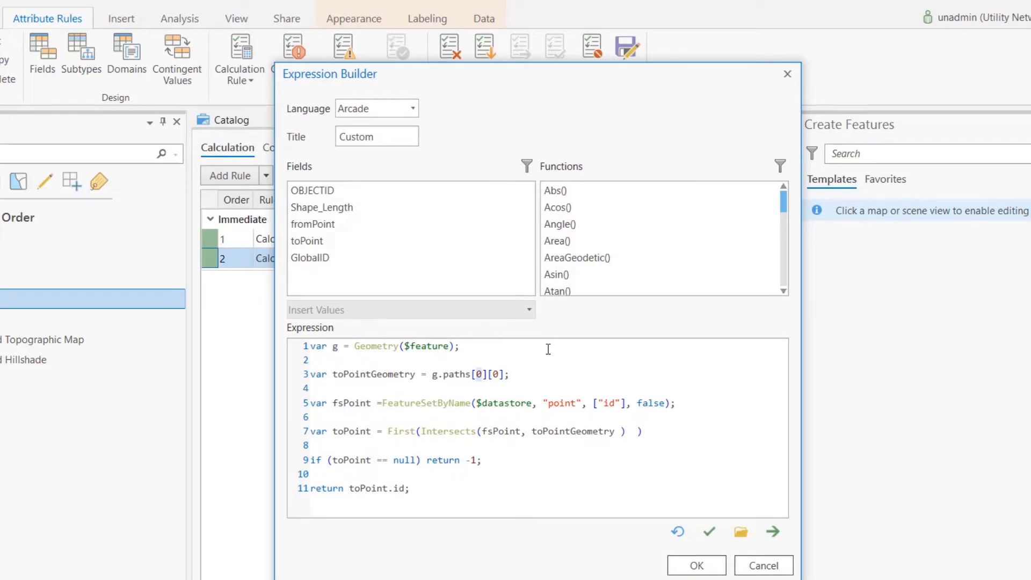
pyautogui.write('-1')
pyautogui.press('BackSpace')
pyautogui.press('BackSpace')
pyautogui.write('-1')
pyautogui.moveTo(477, 375); pyautogui.dragTo(490, 375)
pyautogui.click(495, 376)
pyautogui.click(710, 533)
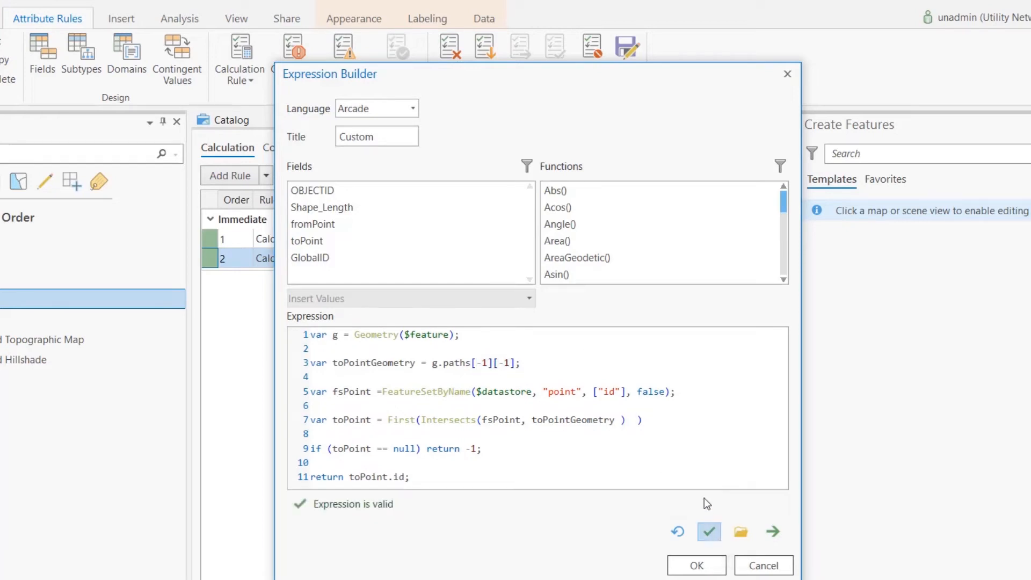
# Accept the expression, save the line layer's attribute rules and close the rules view.
pyautogui.click(697, 565)
pyautogui.click(627, 48)
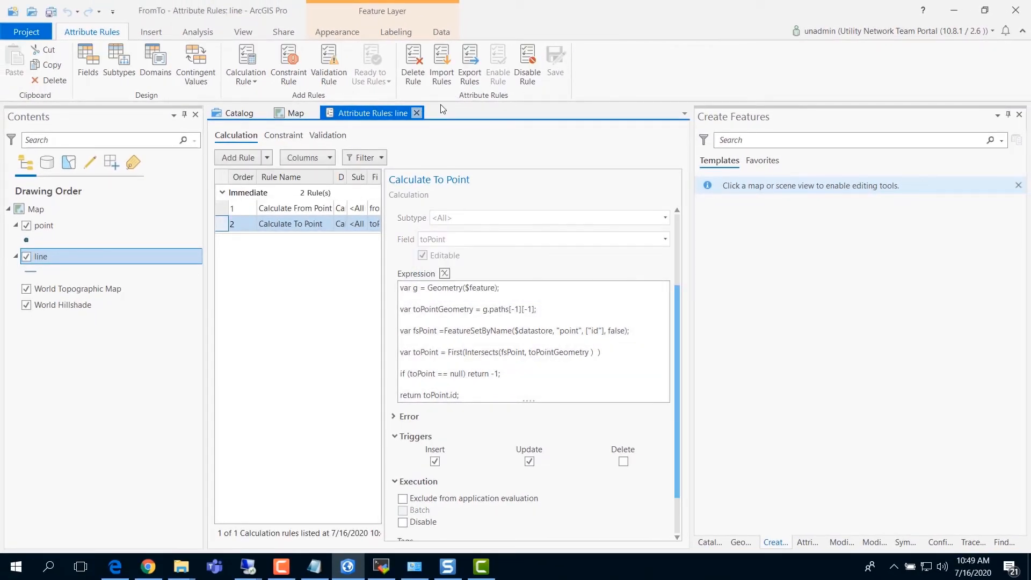
pyautogui.click(416, 112)
# Draw a line on the map from point 1012 to point 1013 and save the edit.
pyautogui.click(241, 33)
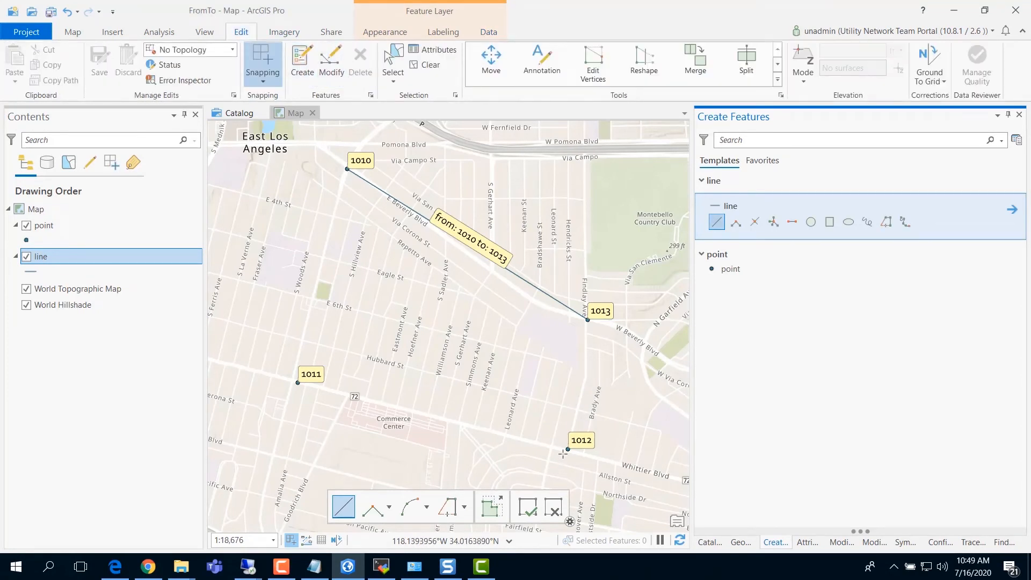
pyautogui.click(568, 449)
pyautogui.doubleClick(586, 320)
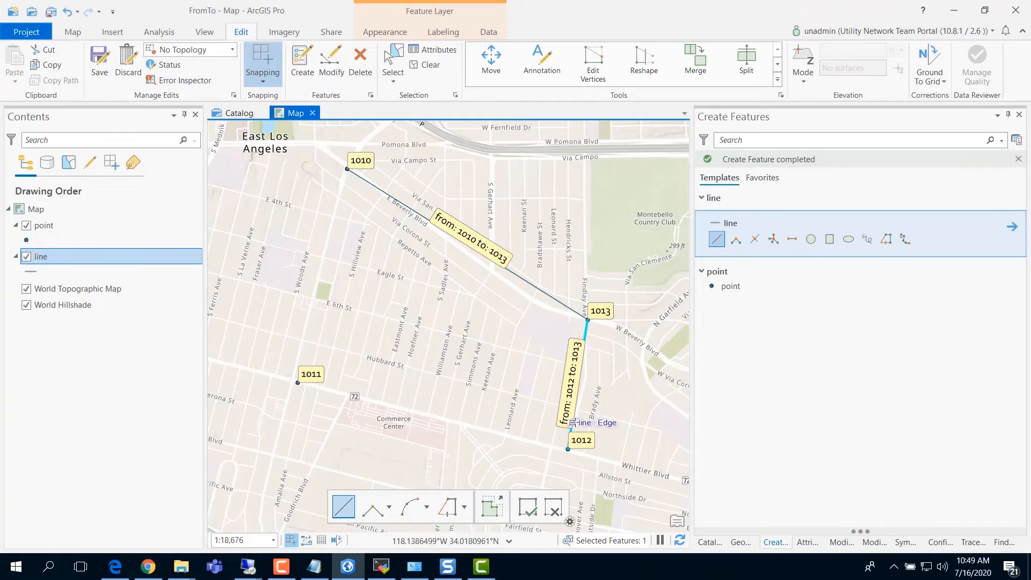
pyautogui.click(91, 60)
pyautogui.click(529, 292)
# Draw a short line in the middle of the map that touches no points, and save the edit.
pyautogui.click(471, 325)
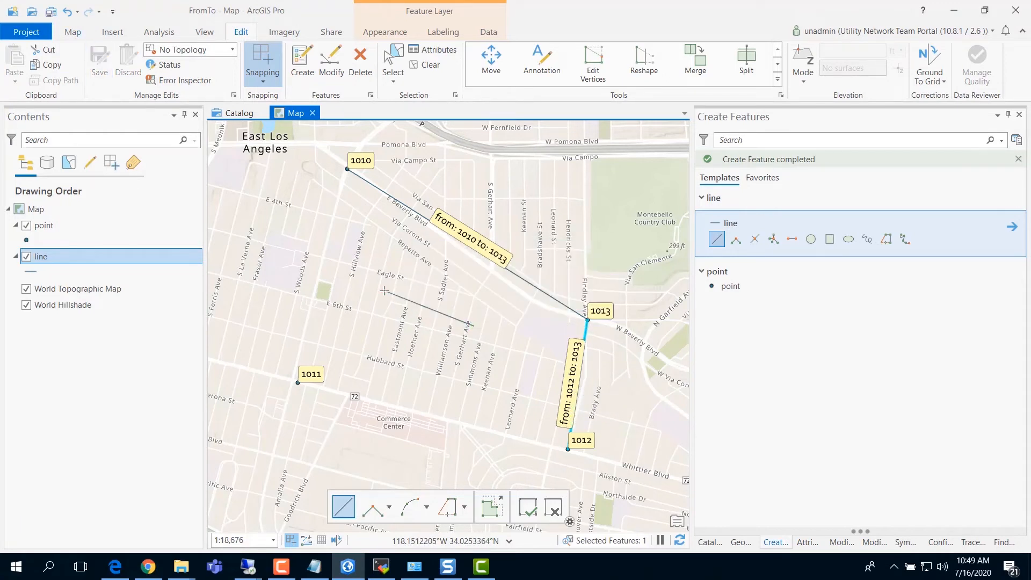
pyautogui.doubleClick(384, 291)
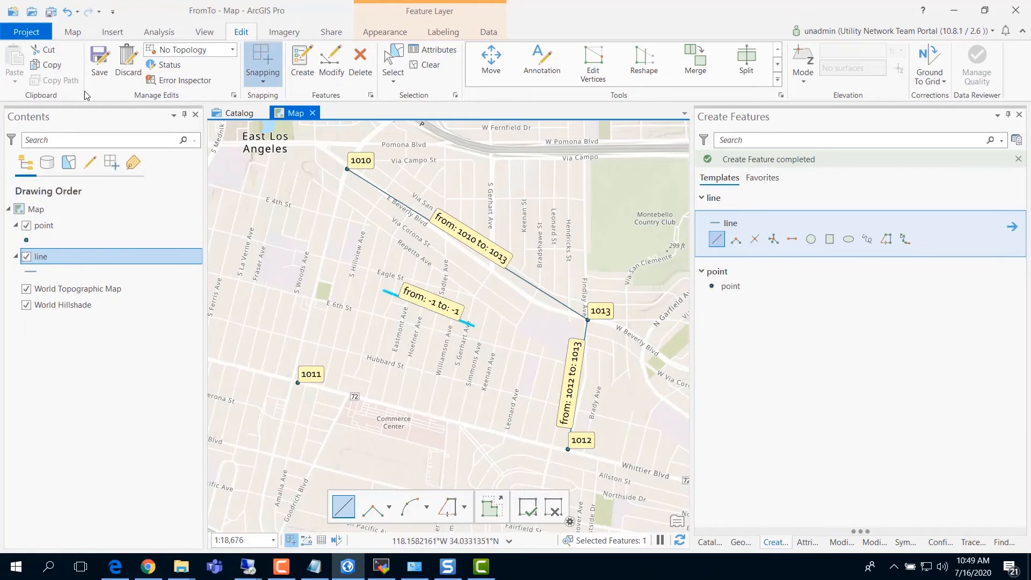
pyautogui.click(99, 60)
pyautogui.click(527, 295)
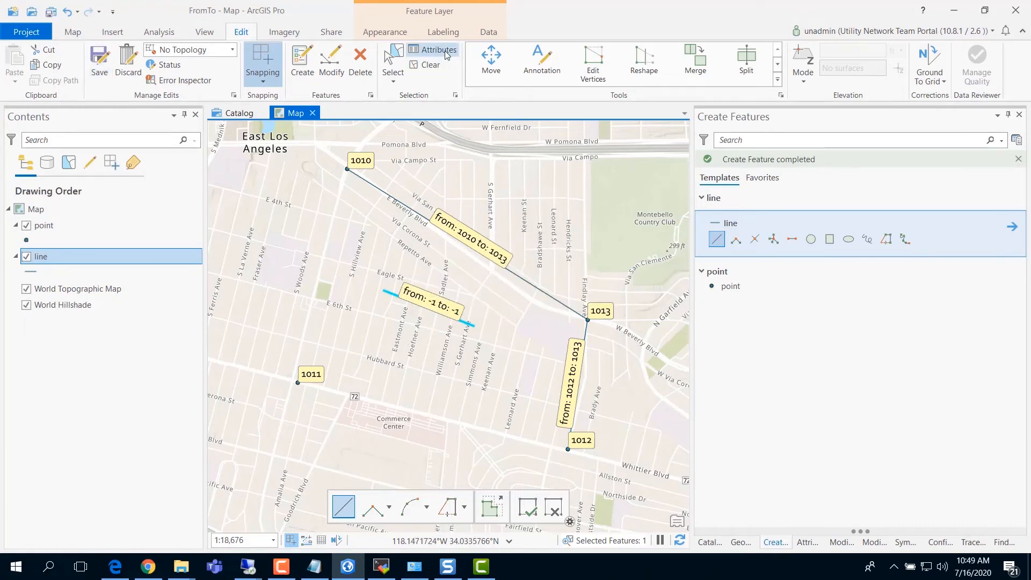
# Reopen the line layer's attribute rules and open the Calculate From Point expression in an enlarged builder.
pyautogui.click(488, 31)
pyautogui.click(403, 62)
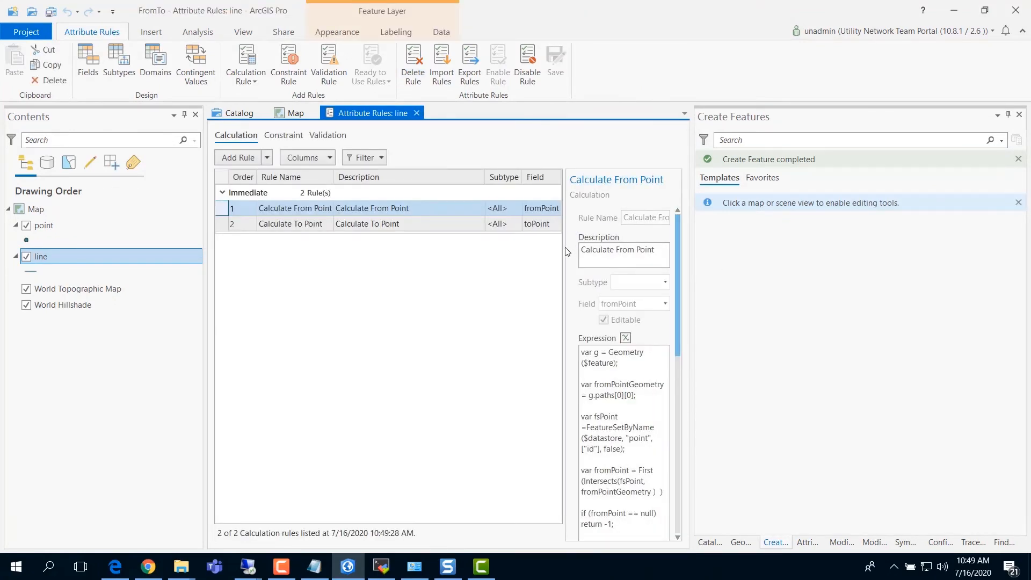
pyautogui.moveTo(568, 252); pyautogui.dragTo(423, 239)
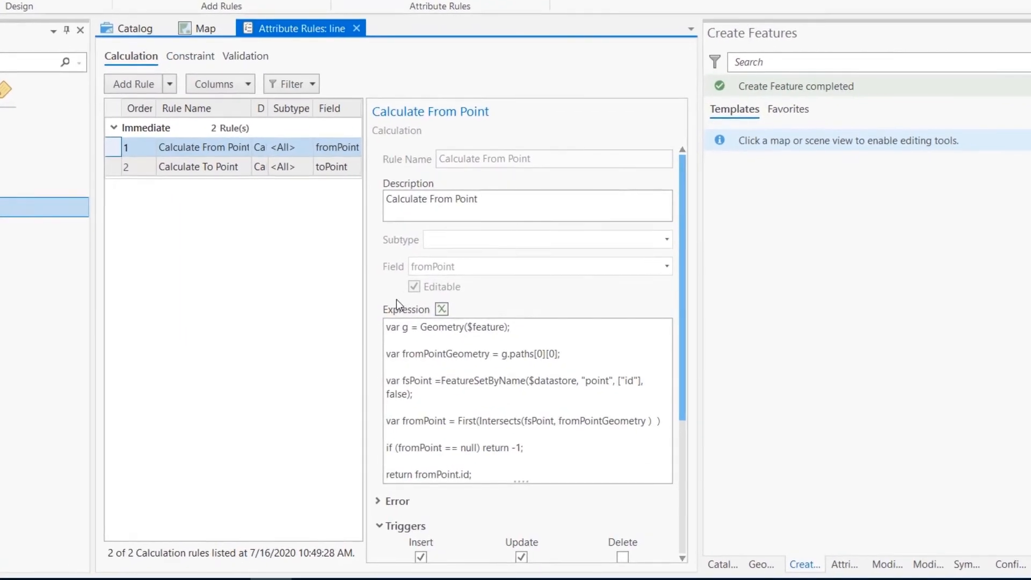
pyautogui.moveTo(537, 23); pyautogui.dragTo(324, 0)
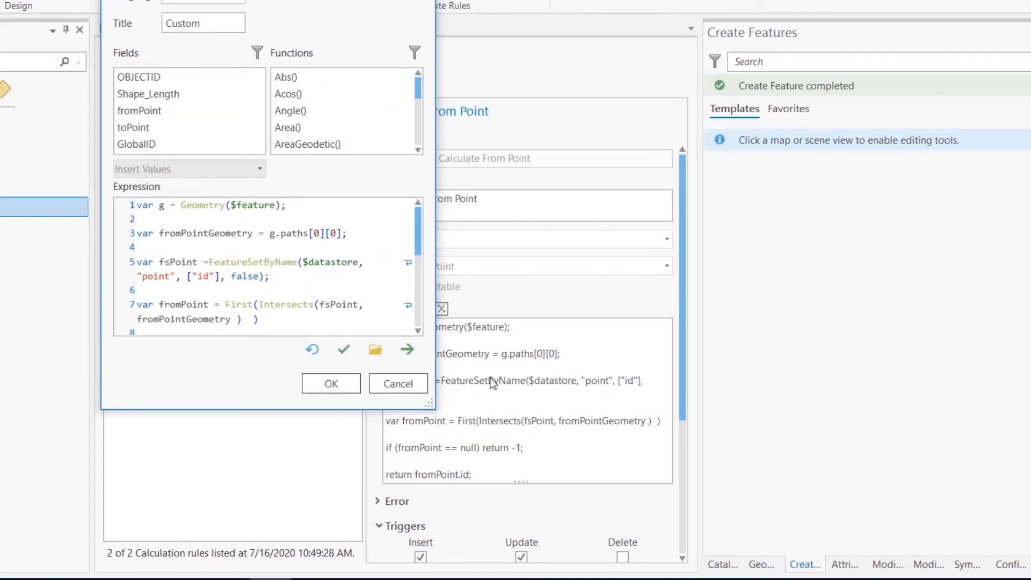
pyautogui.moveTo(435, 410); pyautogui.dragTo(801, 510)
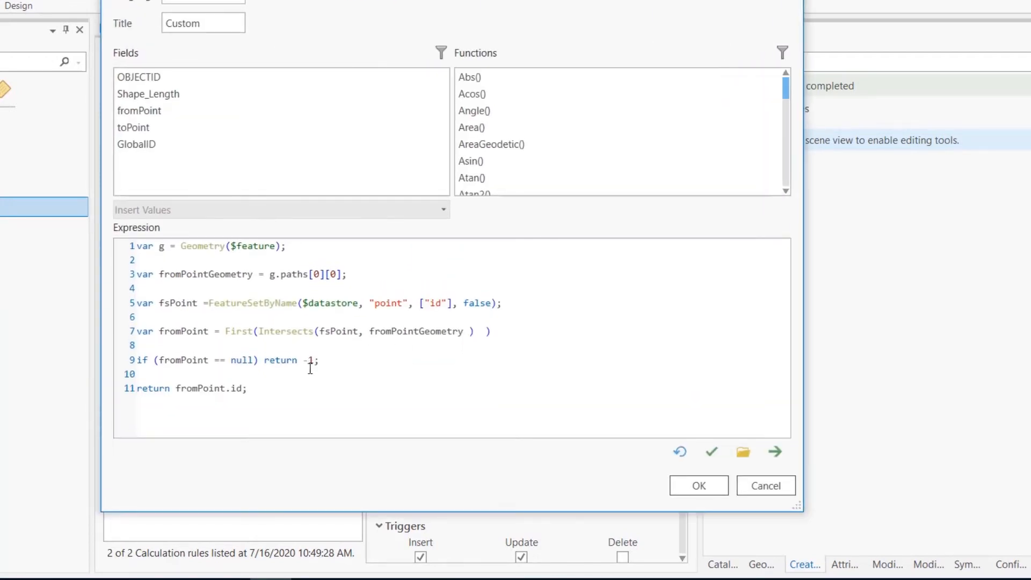
# Replace the -1 returned by the null check with {"errorMessage": "No From Point"}.
pyautogui.click(315, 360)
pyautogui.moveTo(313, 361); pyautogui.dragTo(307, 363)
pyautogui.press('BackSpace')
pyautogui.write('{ \\')
pyautogui.press('BackSpace')
pyautogui.write('}')
pyautogui.write('"error')
pyautogui.write('Message": ')
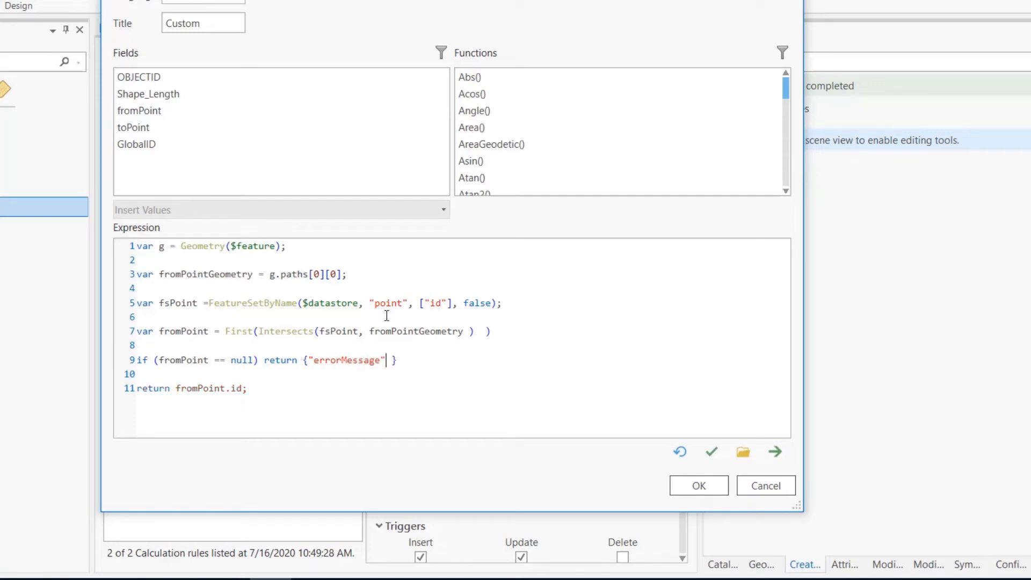
pyautogui.write('"No From Point"')
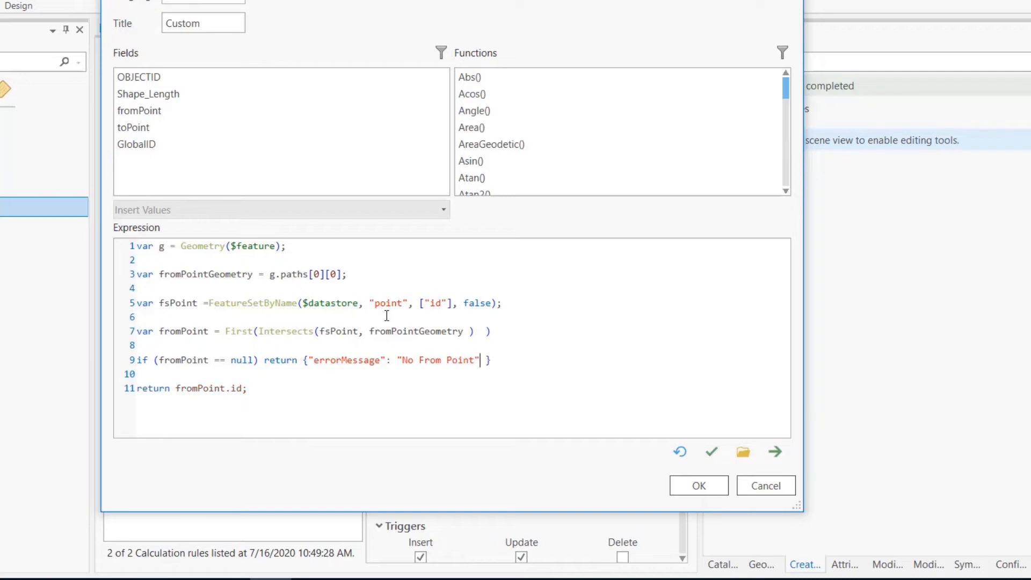
# Copy the errorMessage return statement from the Calculate From Point expression, validate the expression and accept it.
pyautogui.moveTo(491, 359); pyautogui.dragTo(264, 359)
pyautogui.hotkey('ctrl', 'c')
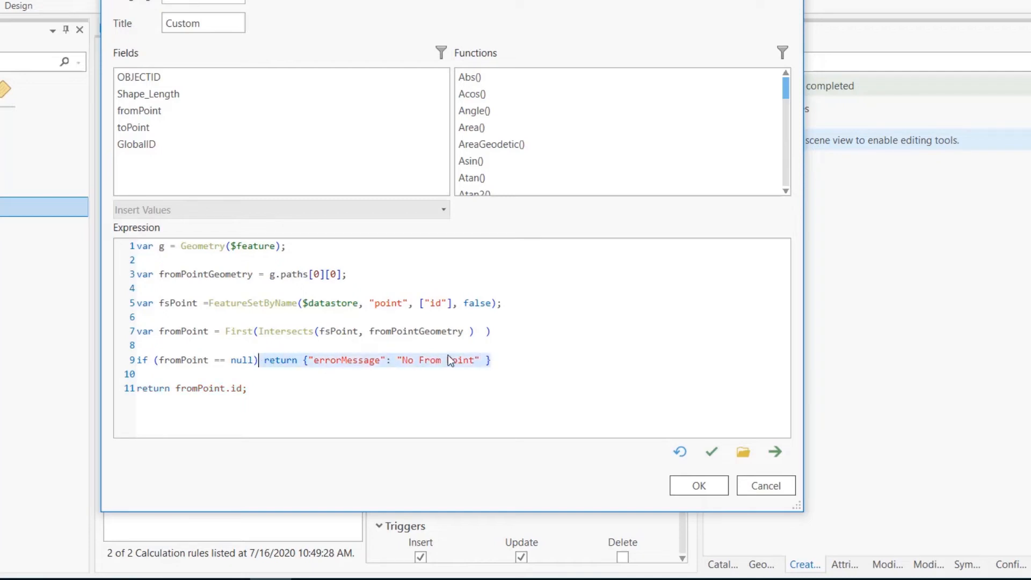
pyautogui.click(712, 452)
pyautogui.click(595, 351)
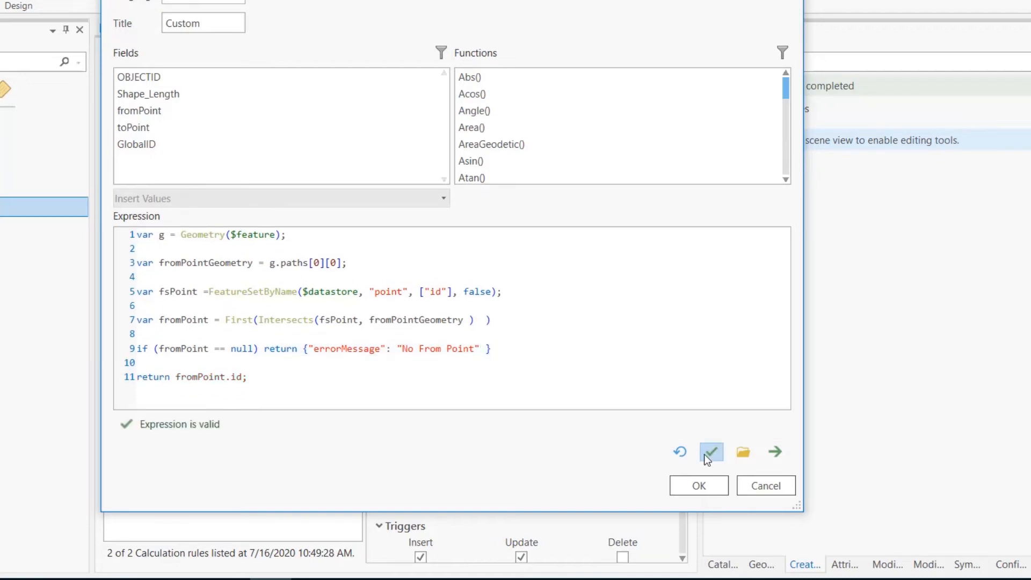
pyautogui.click(699, 485)
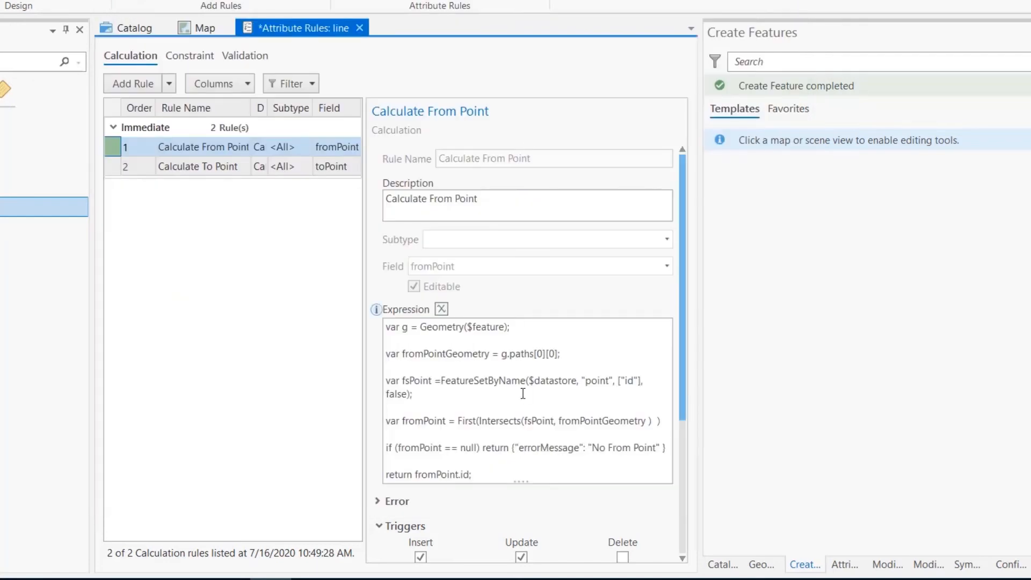
# Open the Calculate To Point rule's expression in an enlarged expression builder.
pyautogui.click(189, 168)
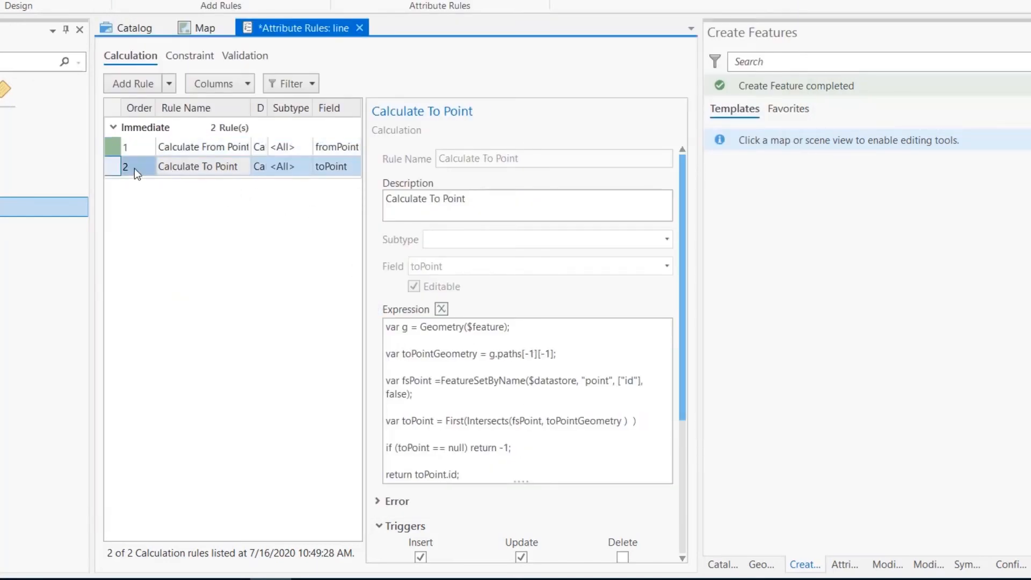
pyautogui.click(440, 308)
pyautogui.click(107, 167)
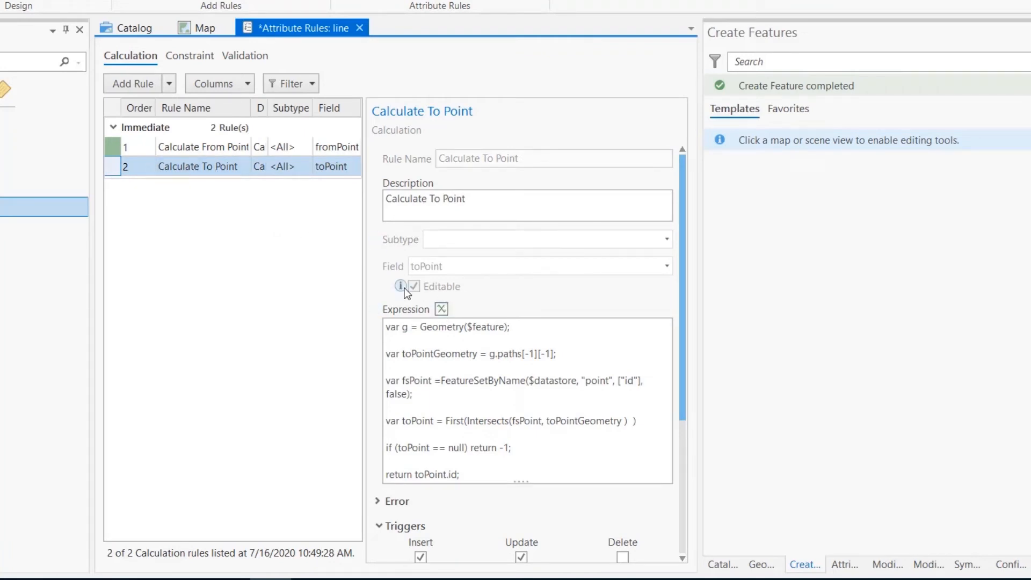
pyautogui.moveTo(482, 2); pyautogui.dragTo(333, 0)
pyautogui.moveTo(500, 441); pyautogui.dragTo(689, 551)
# Replace the -1 returned by the toPoint null check with {"errorMessage": "No To Point"}, validate the expression, and save the rules.
pyautogui.doubleClick(356, 373)
pyautogui.hotkey('ctrl', 'v')
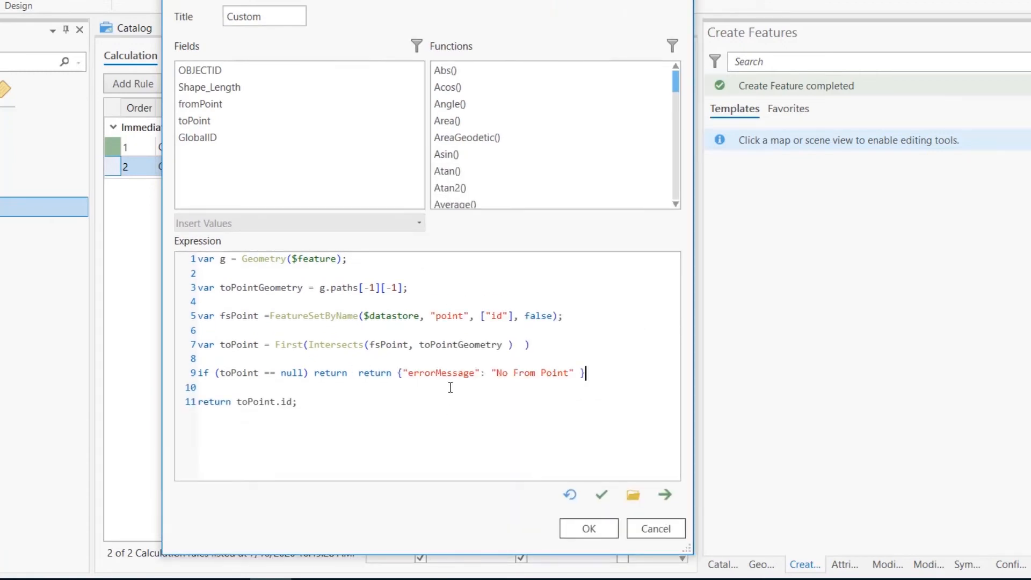
pyautogui.doubleClick(376, 373)
pyautogui.press('BackSpace')
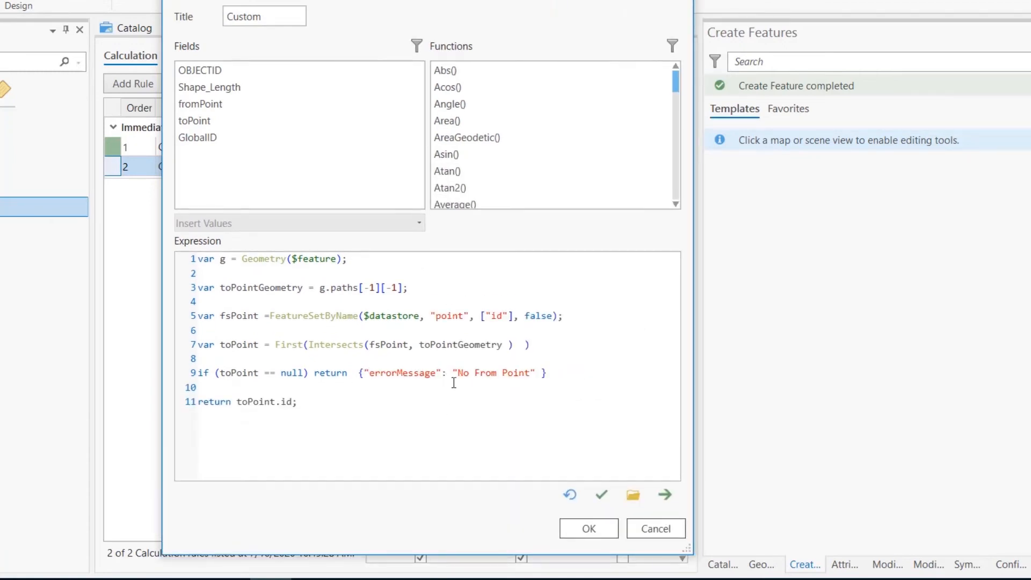
pyautogui.doubleClick(485, 373)
pyautogui.write('To')
pyautogui.click(603, 494)
pyautogui.click(589, 529)
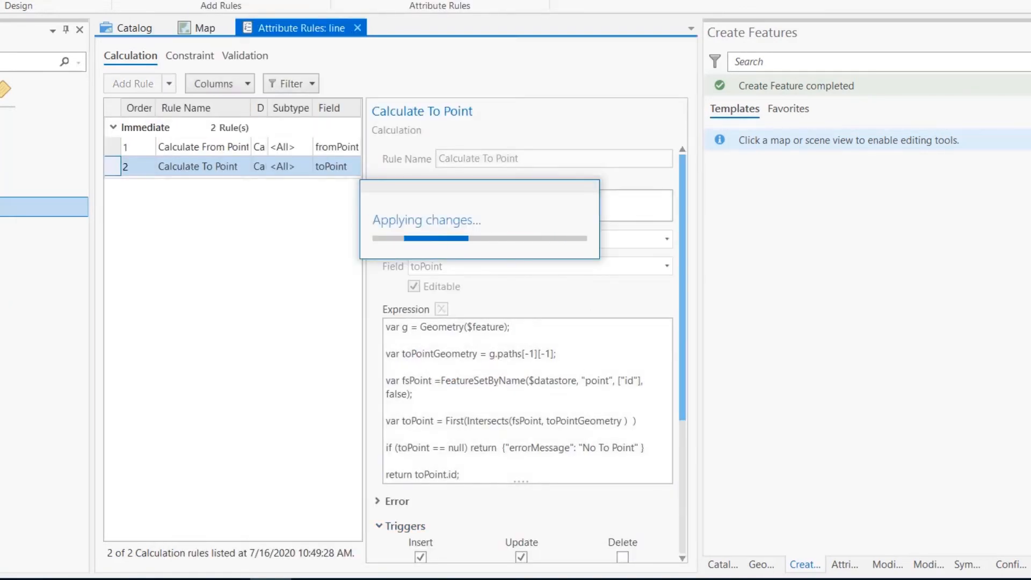
# Return to the map and draw a line from point 1010 to point 1011.
pyautogui.click(197, 30)
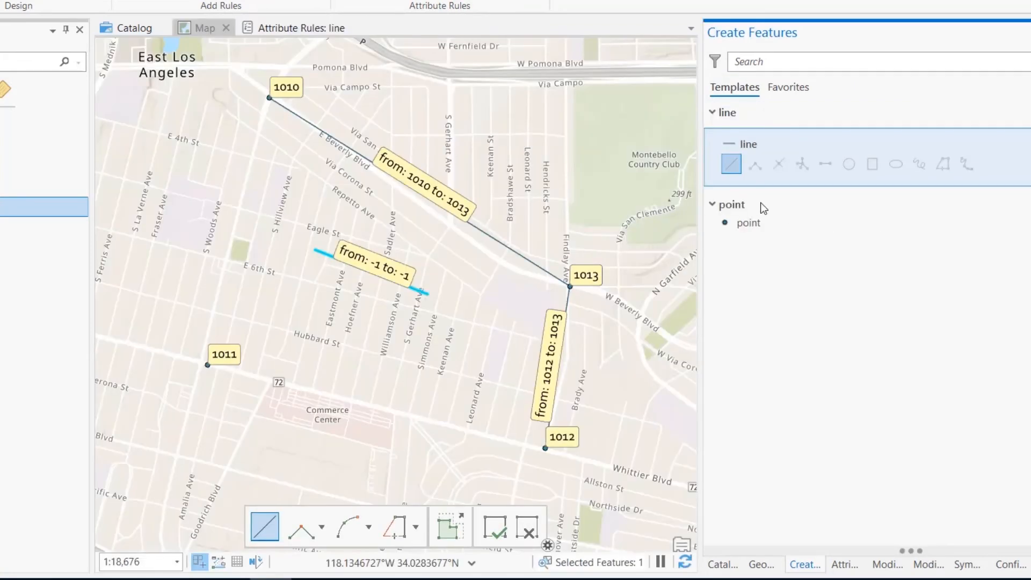
pyautogui.click(269, 98)
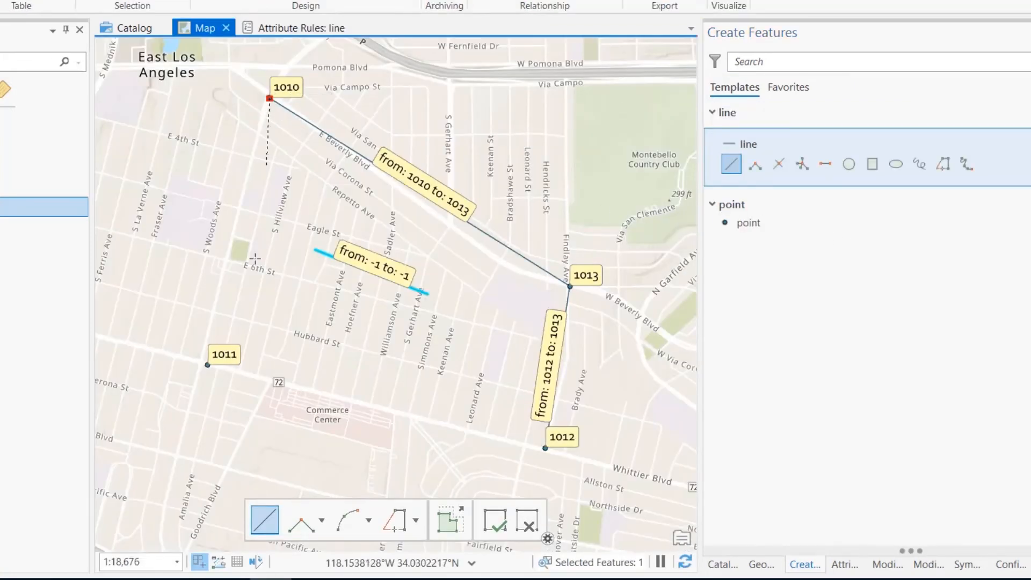
pyautogui.doubleClick(208, 366)
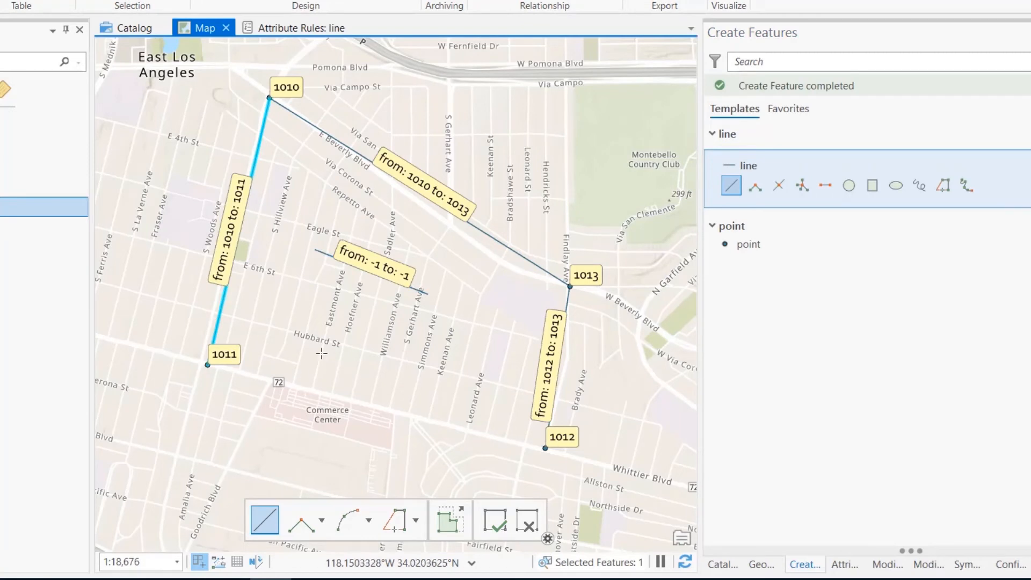
# Try to draw a line along Hubbard St that touches no points, and discard the sketch.
pyautogui.click(285, 324)
pyautogui.doubleClick(402, 369)
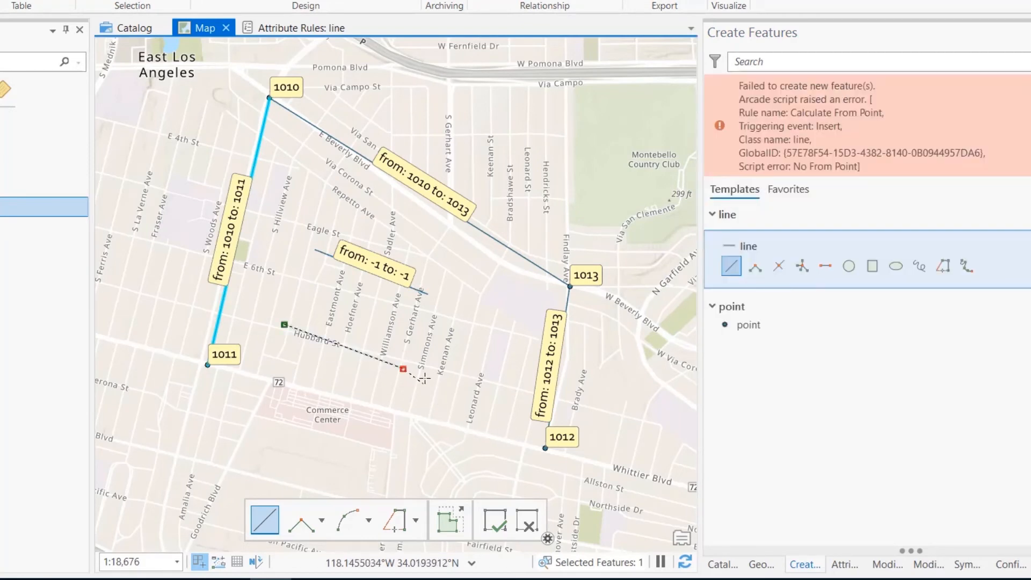
pyautogui.press('Escape')
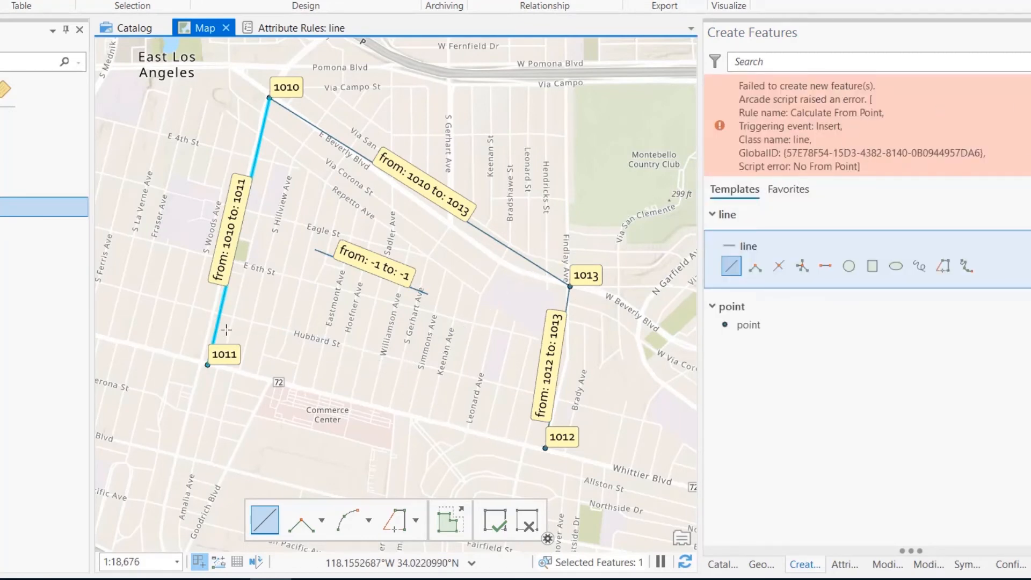
# Try to draw lines that start at points 1011 and 1012 but end where there is no point, discarding the sketches.
pyautogui.click(209, 365)
pyautogui.doubleClick(392, 428)
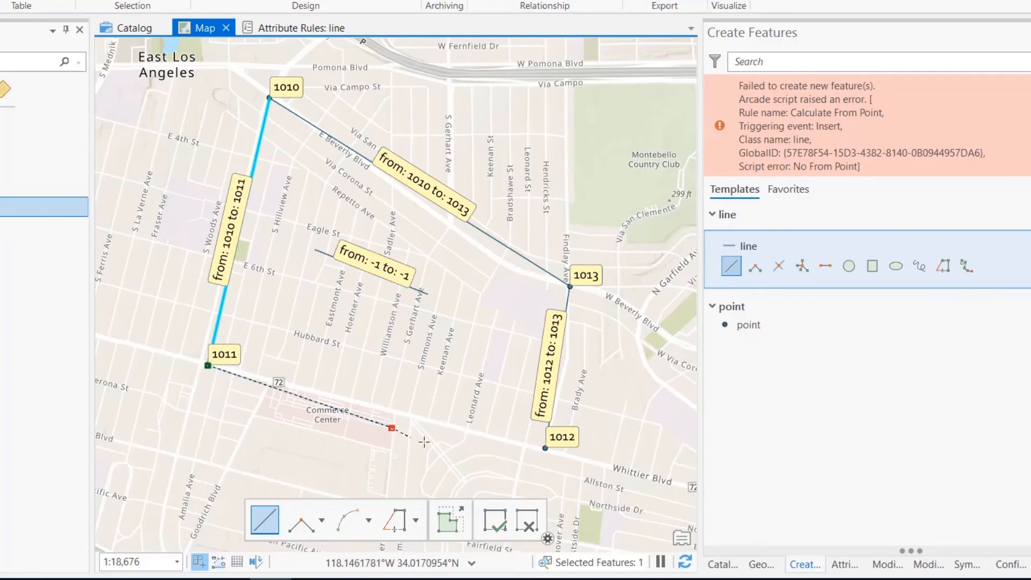
pyautogui.press('Escape')
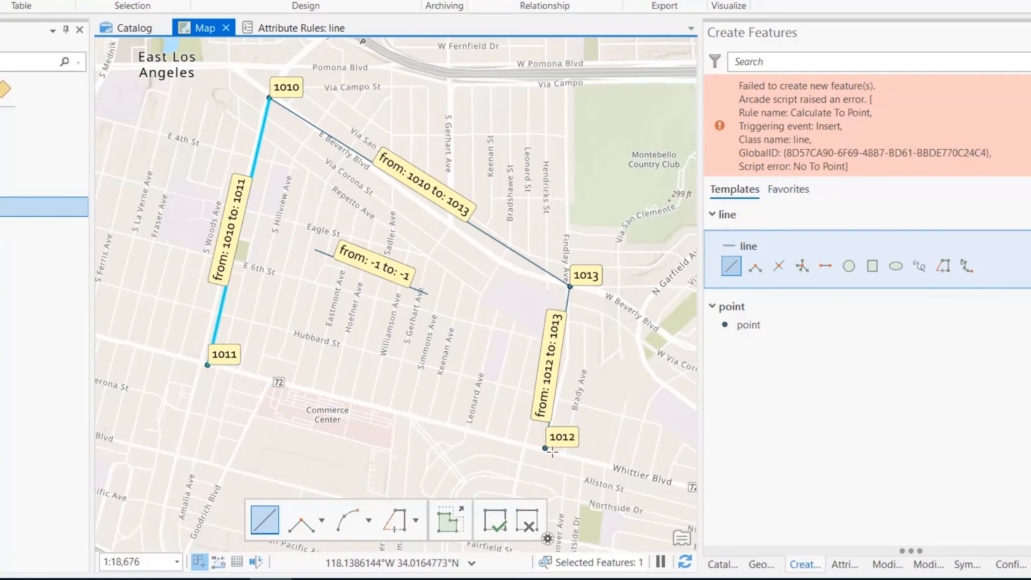
pyautogui.click(545, 447)
pyautogui.doubleClick(299, 369)
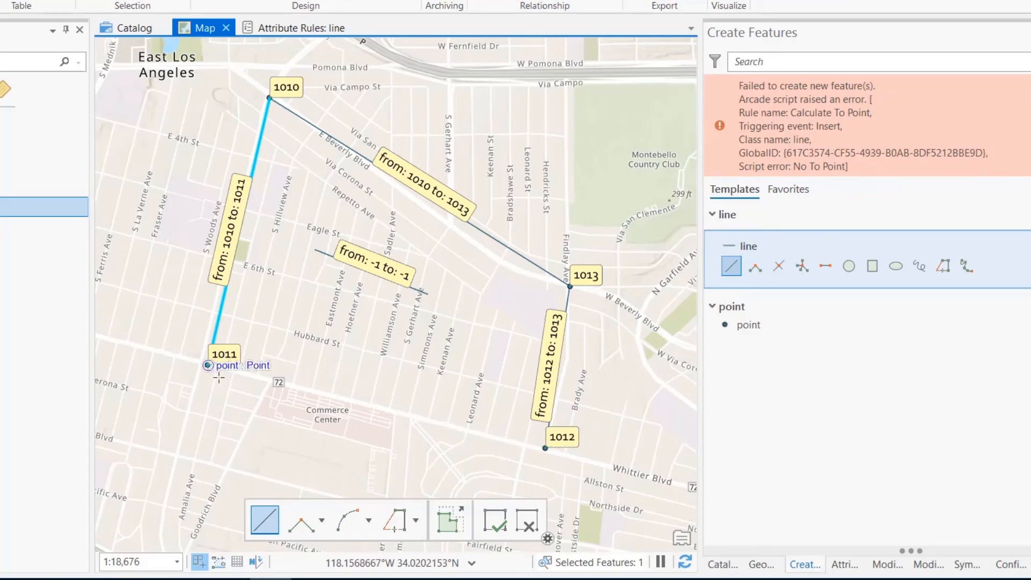
pyautogui.click(208, 365)
pyautogui.doubleClick(285, 421)
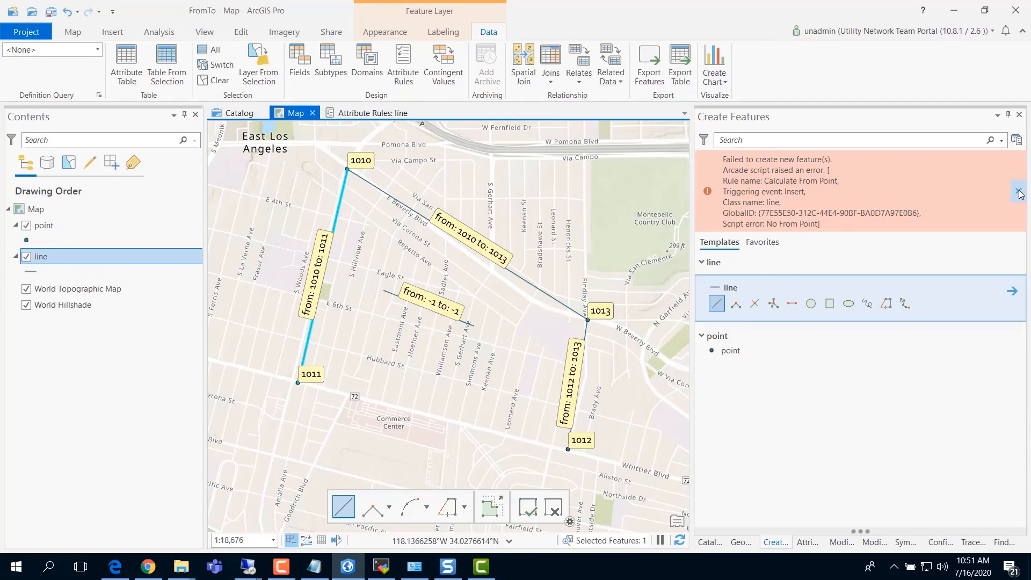
pyautogui.click(47, 162)
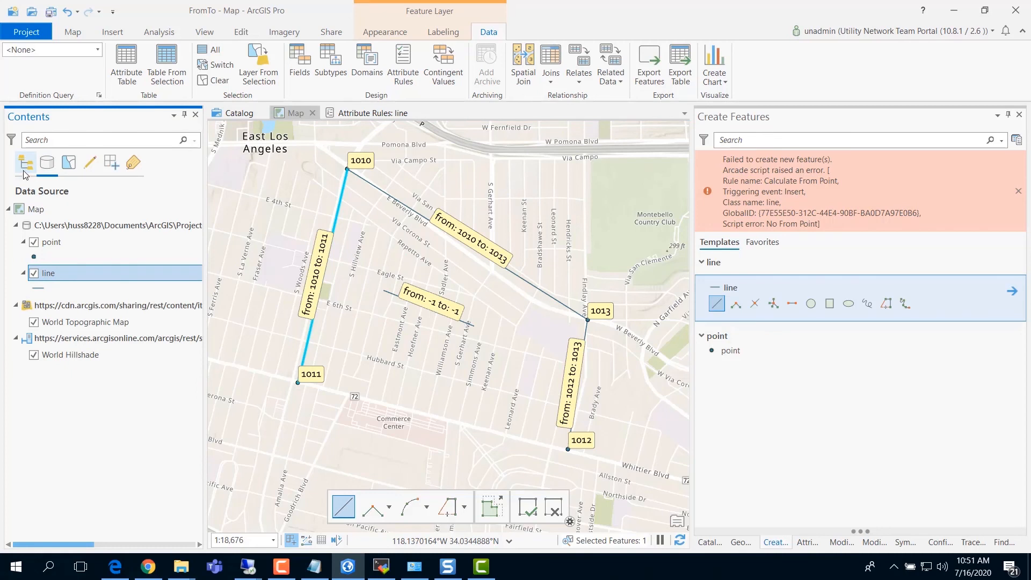
pyautogui.click(25, 169)
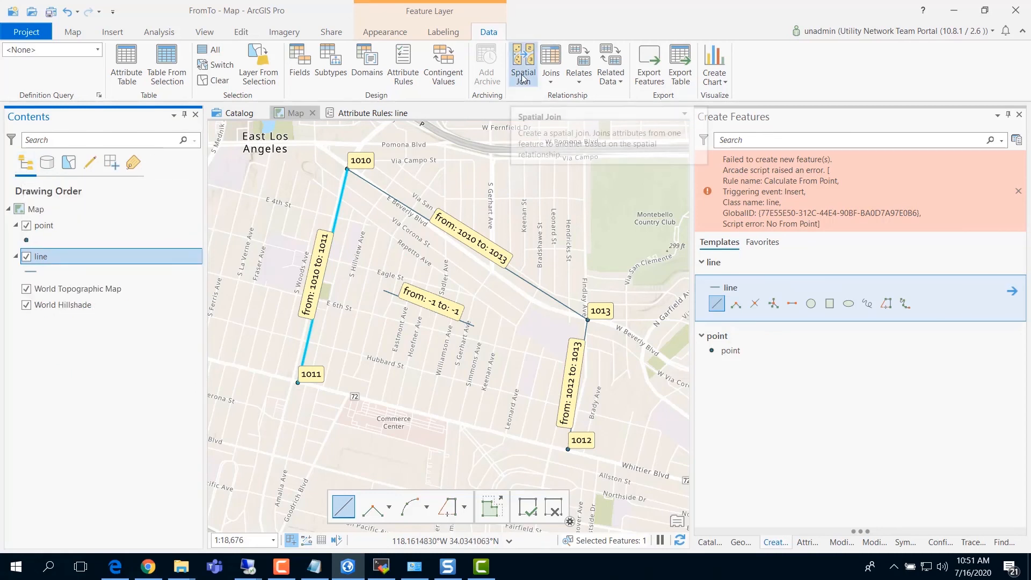